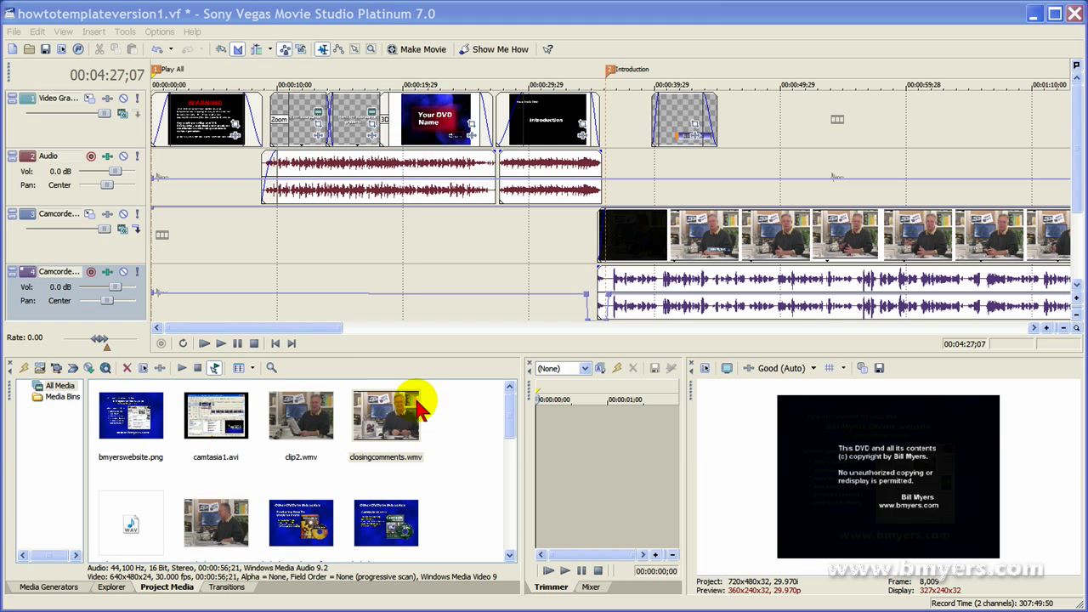
Check the Project Media view options, leaving them unchanged.
mouse_move(508, 427)
mouse_down()
mouse_move(520, 553)
mouse_move(512, 432)
mouse_up()
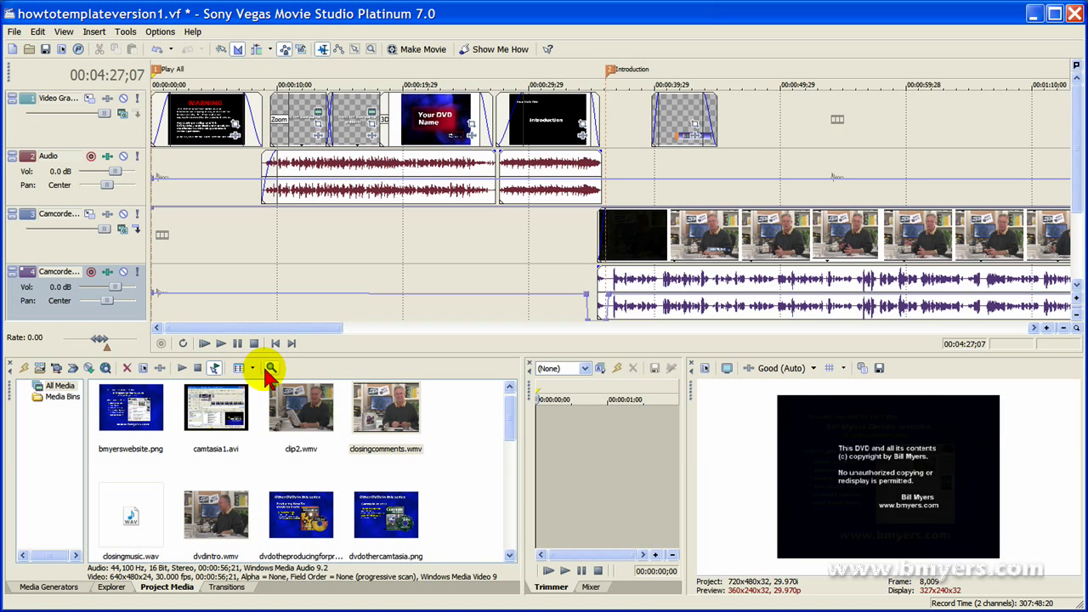
click(252, 371)
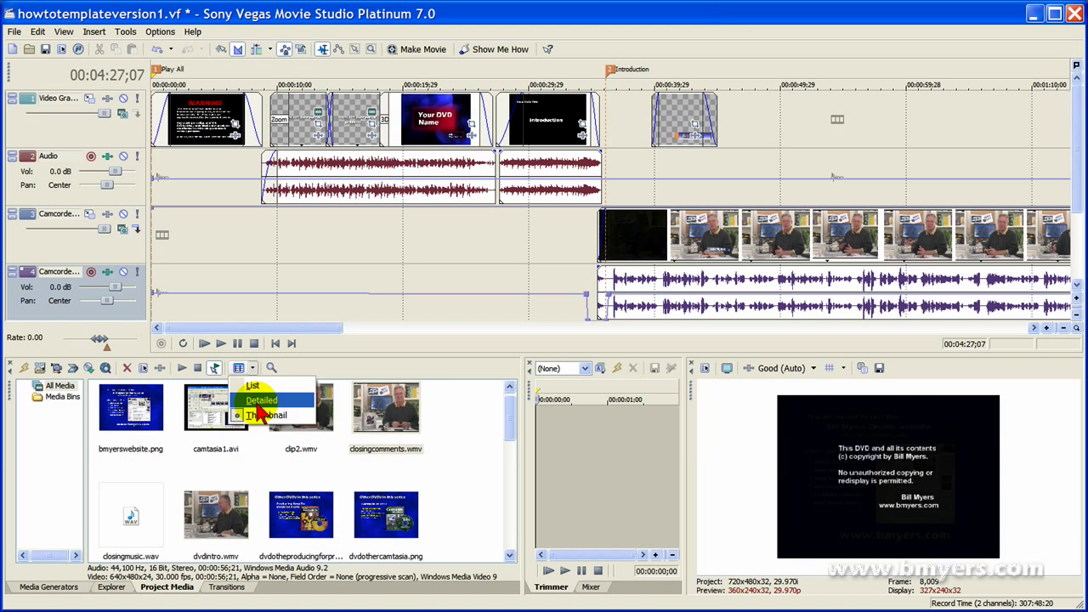
click(510, 437)
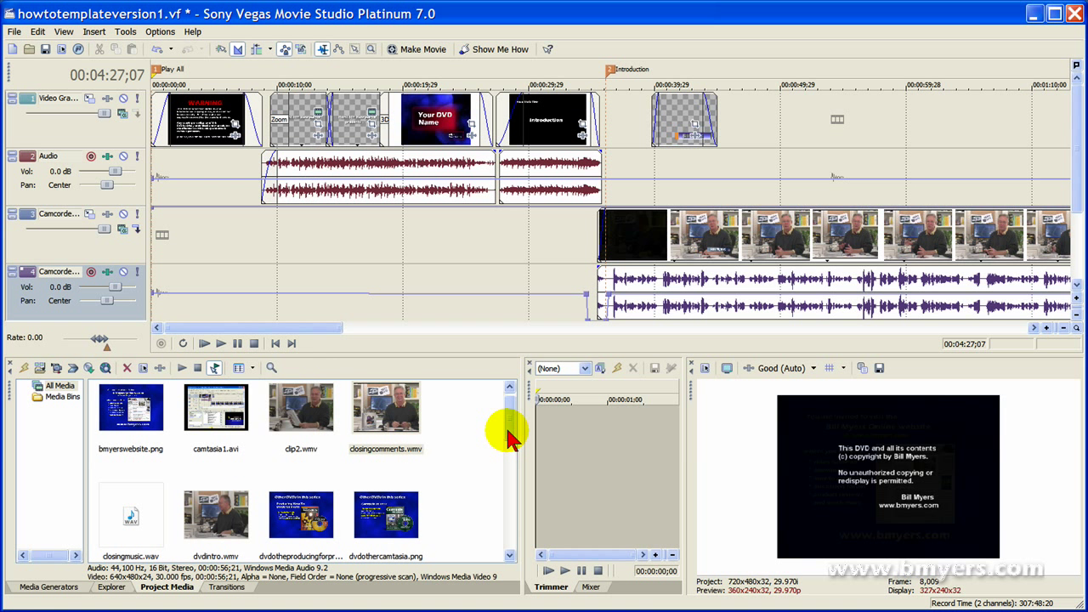
drag(507, 432, 497, 507)
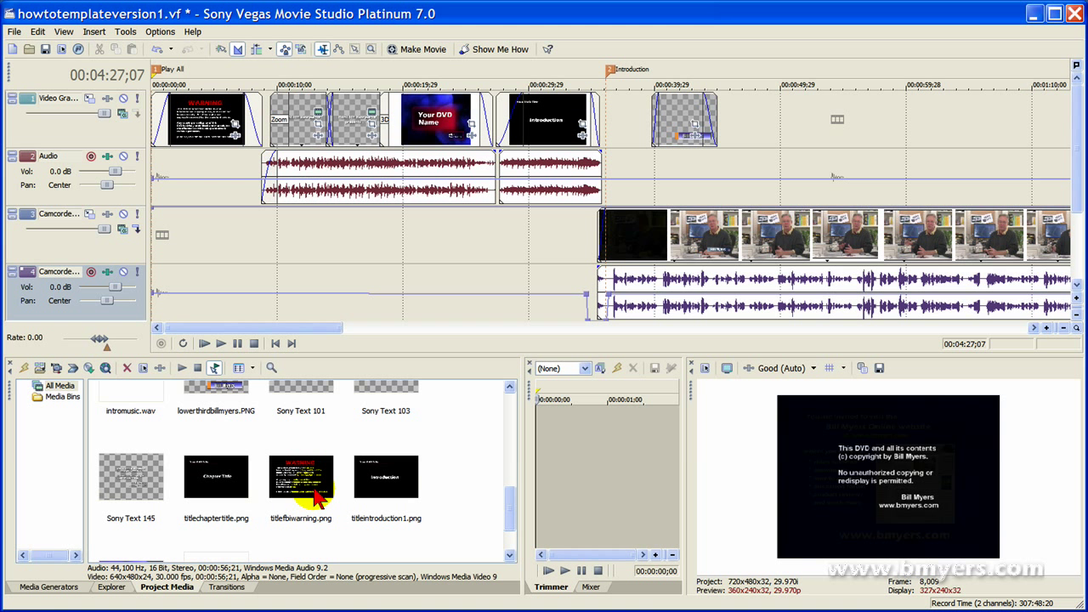
Delete the WARNING event, place titlefbiwarning.png at 0 on track 1, and stretch its right edge.
click(211, 138)
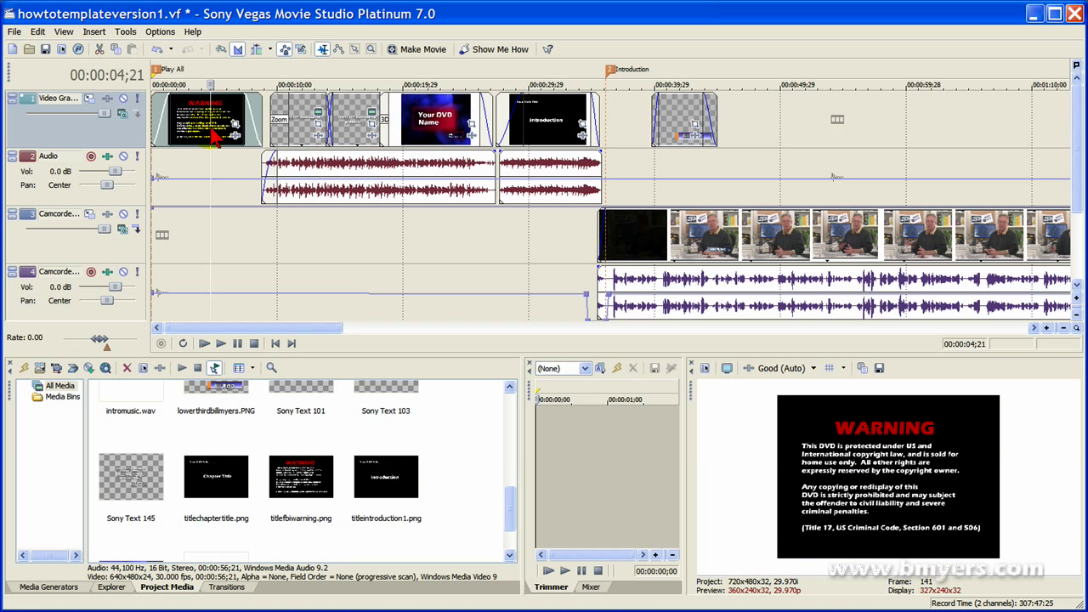
key(Delete)
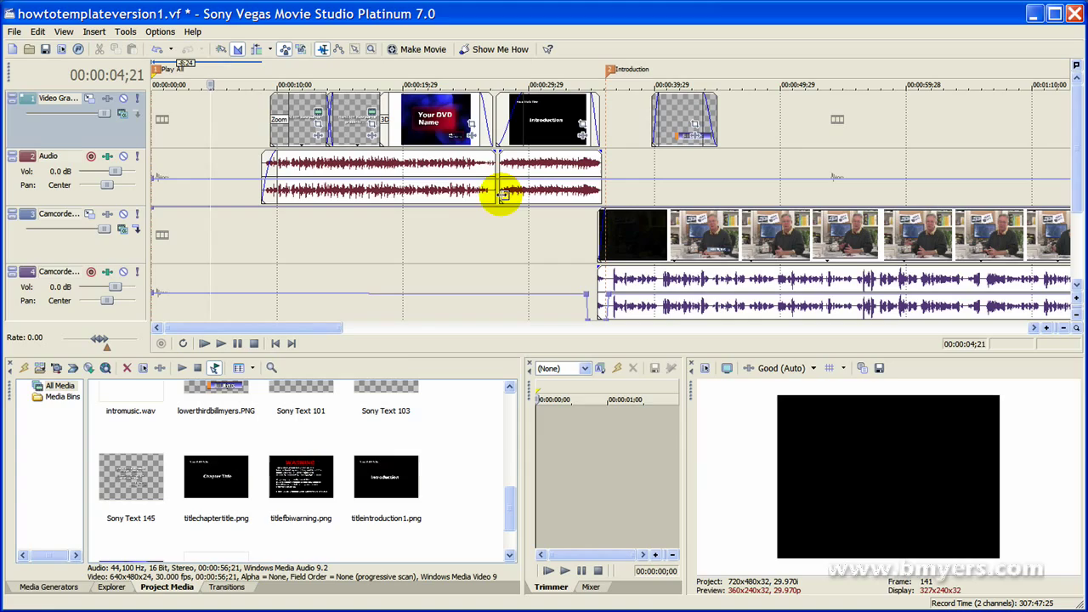
drag(300, 476, 255, 178)
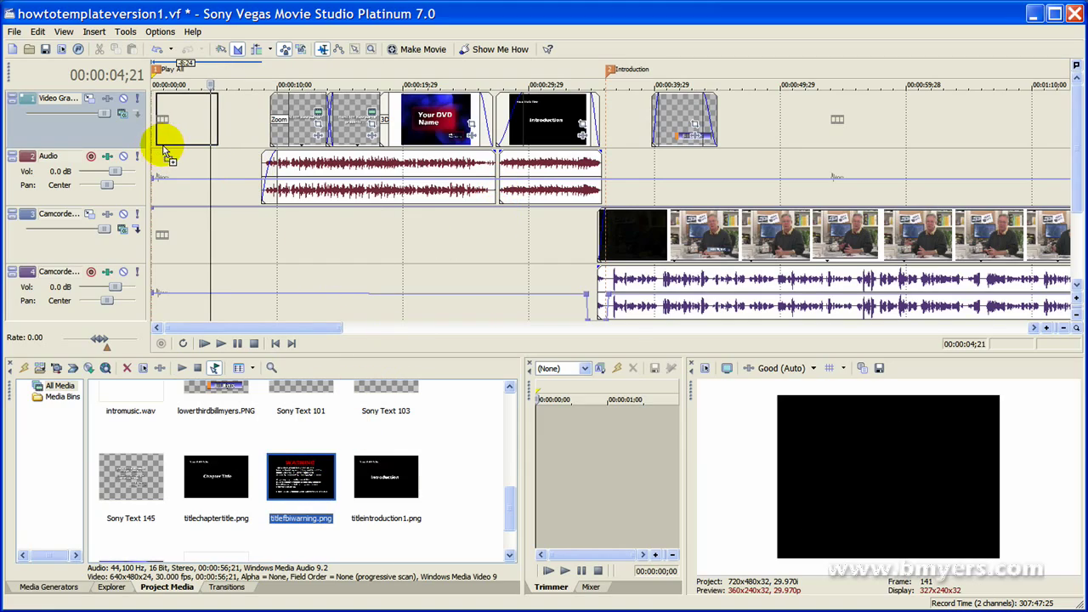
drag(167, 153, 168, 149)
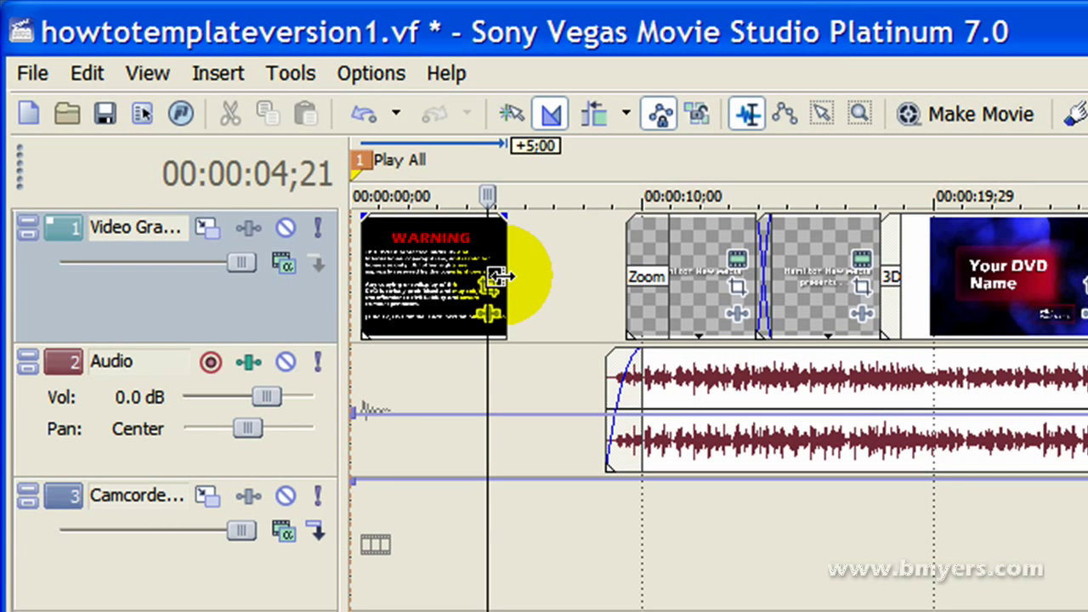
drag(497, 276, 602, 290)
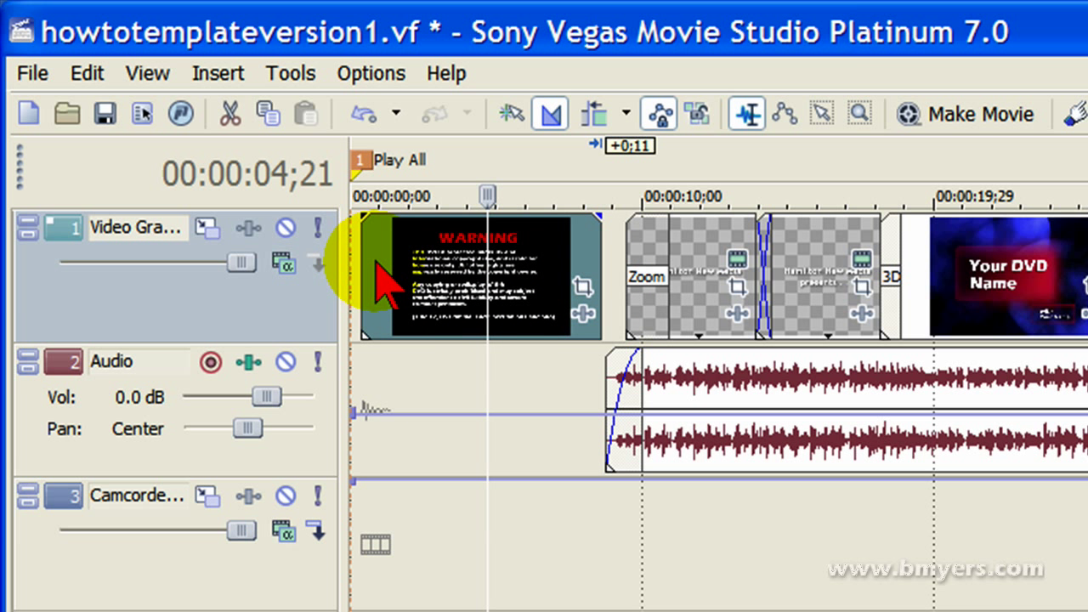
Trim the FBI warning image's left edge to 0 and give it a fade-in and fade-out.
drag(367, 278, 353, 255)
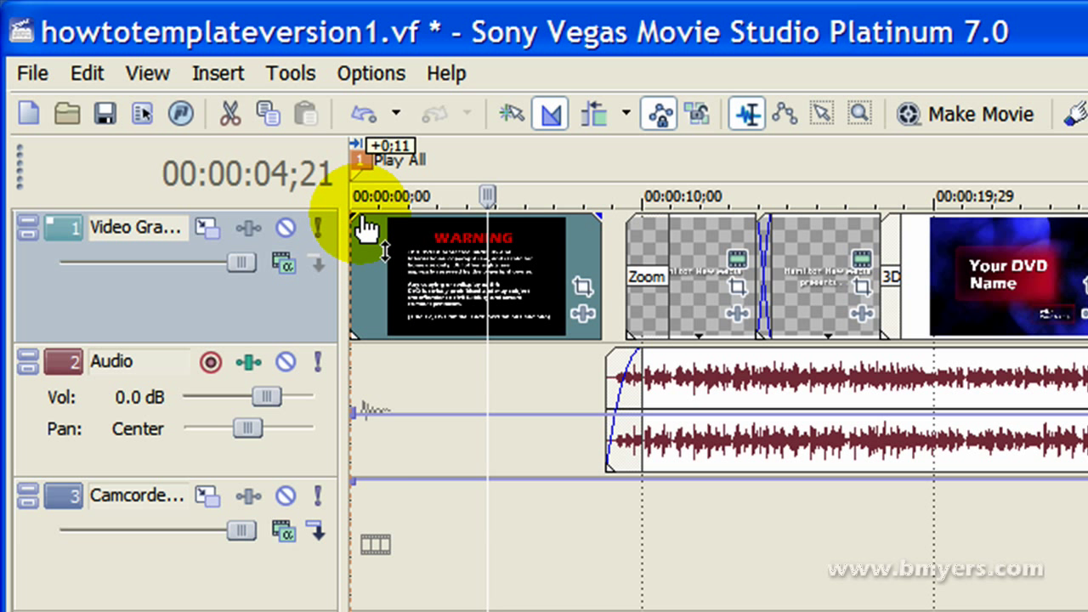
drag(346, 217, 387, 218)
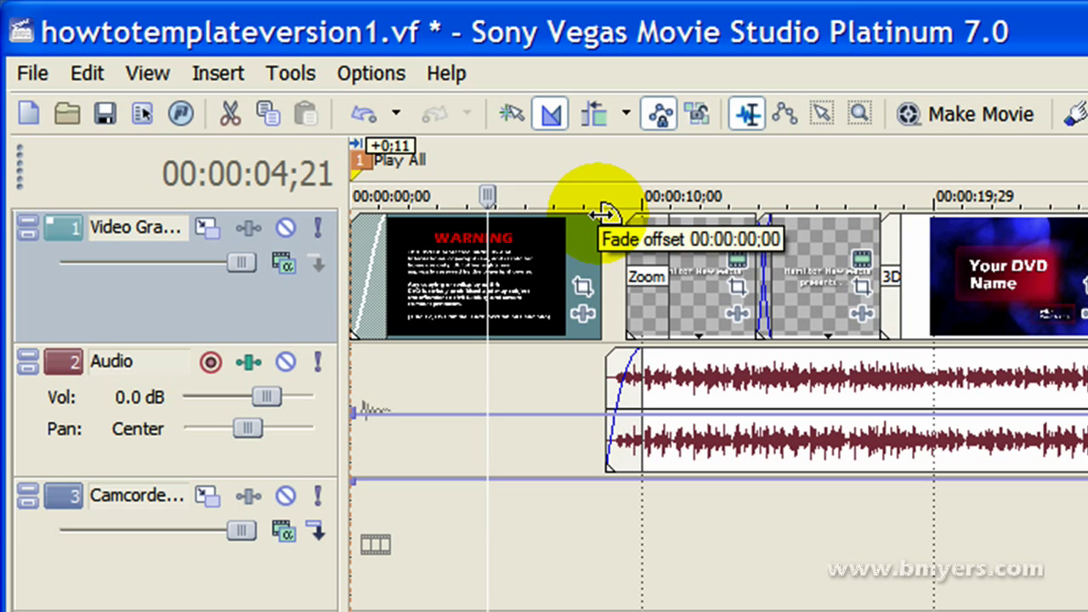
drag(605, 214, 582, 213)
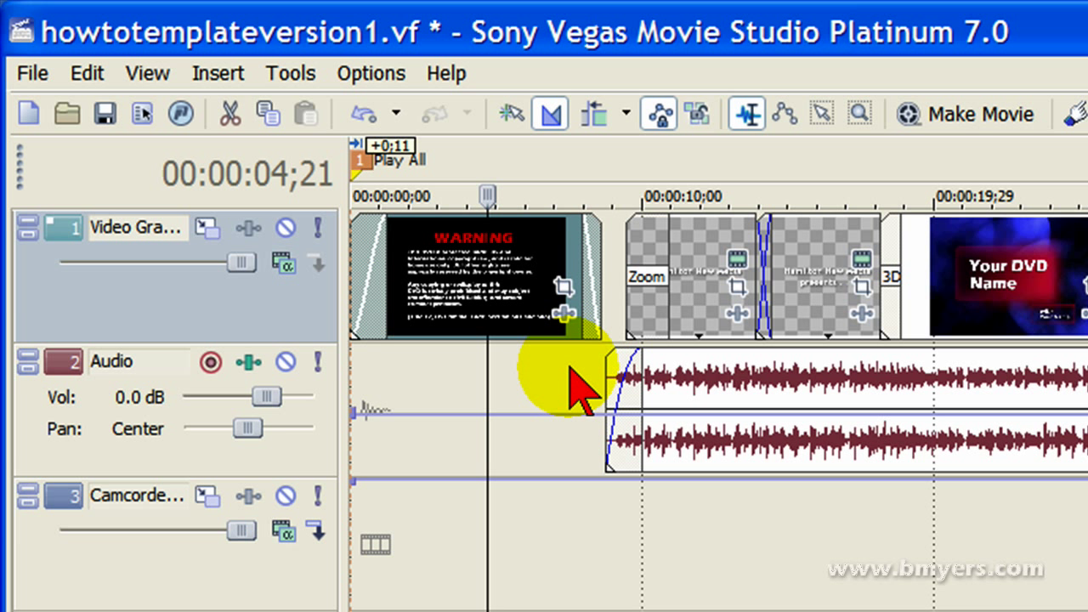
click(570, 368)
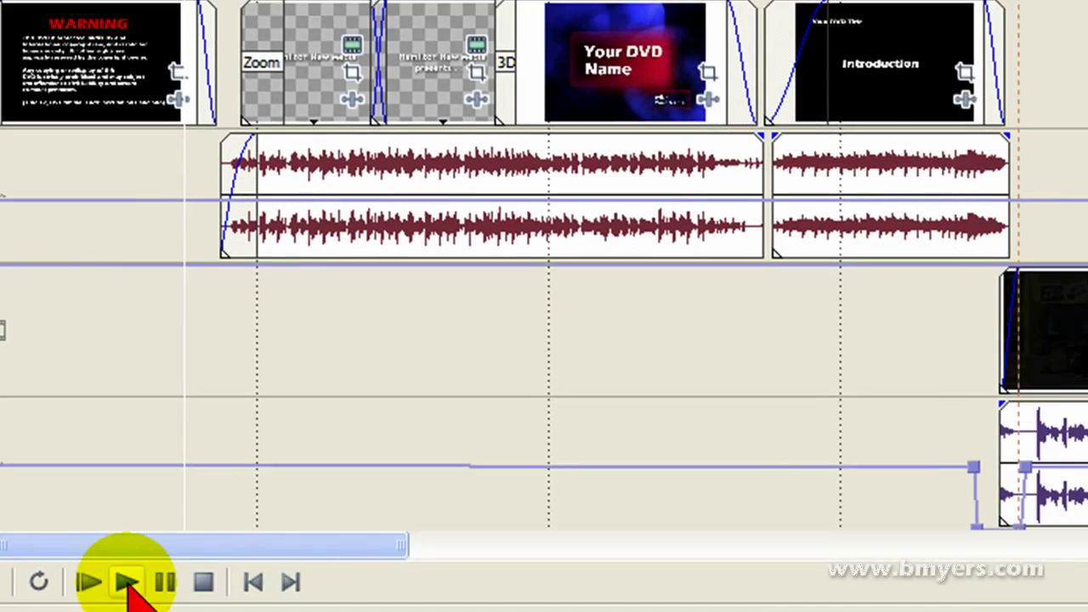
click(126, 583)
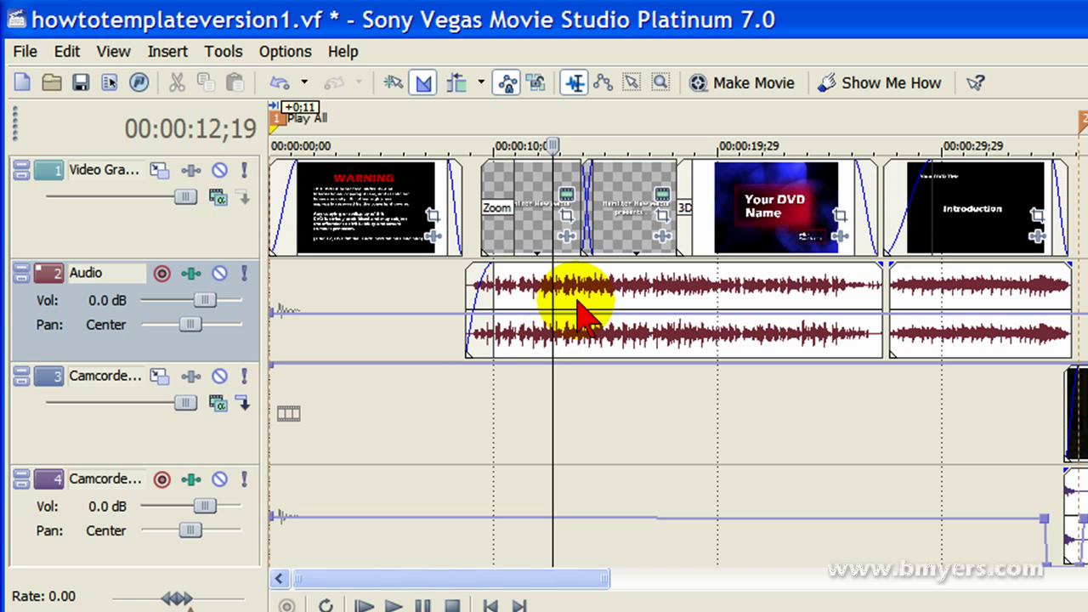
Nudge the intro music earlier to start as WARNING ends, then set the cursor near 00:00:17;15.
mouse_move(578, 310)
mouse_down()
mouse_move(476, 315)
mouse_move(578, 320)
mouse_up()
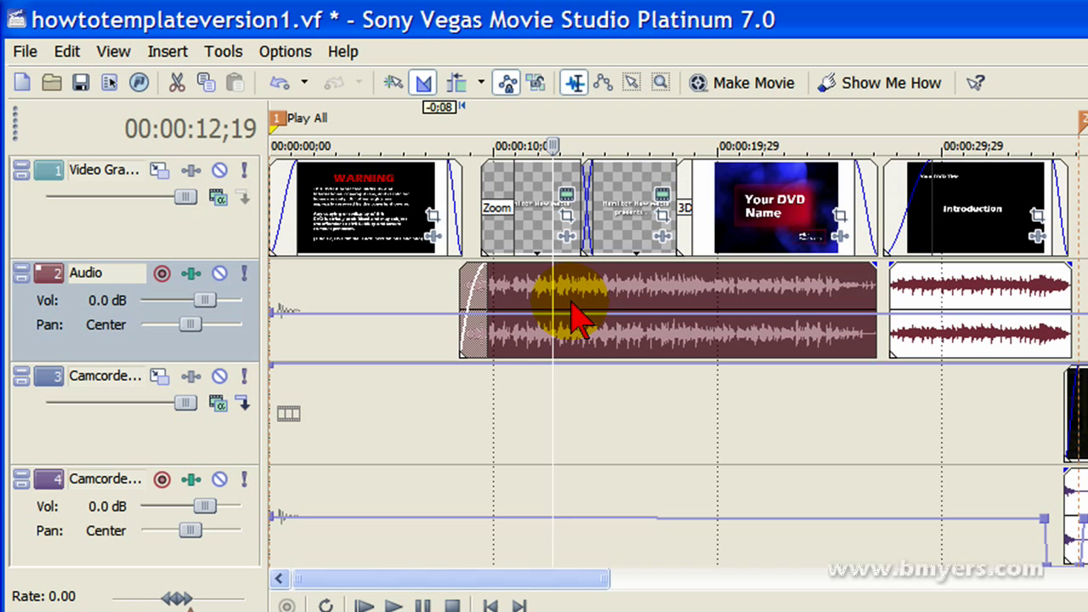
click(452, 388)
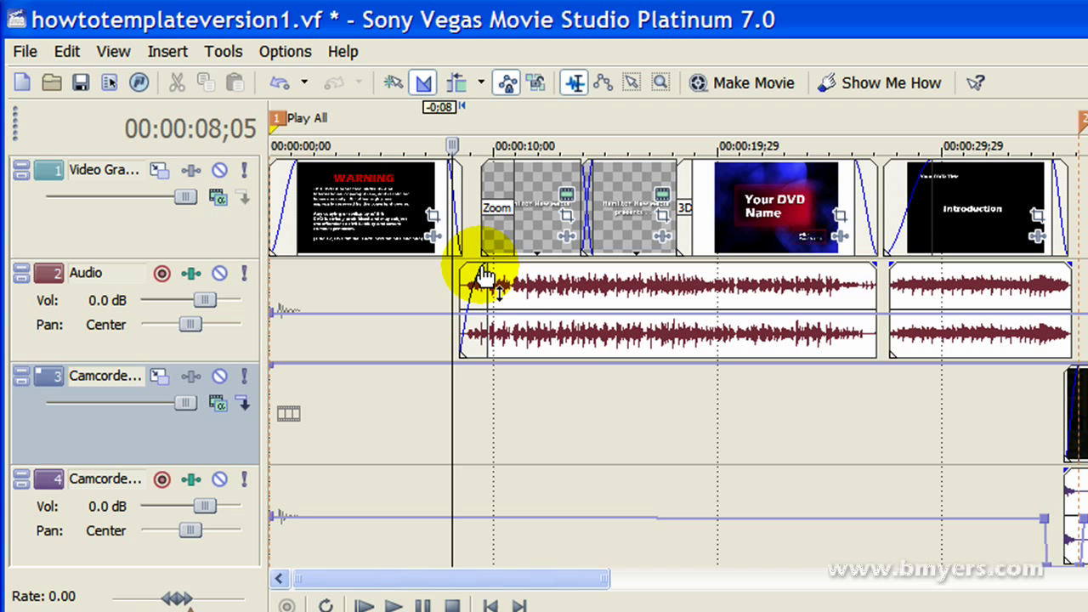
mouse_move(480, 263)
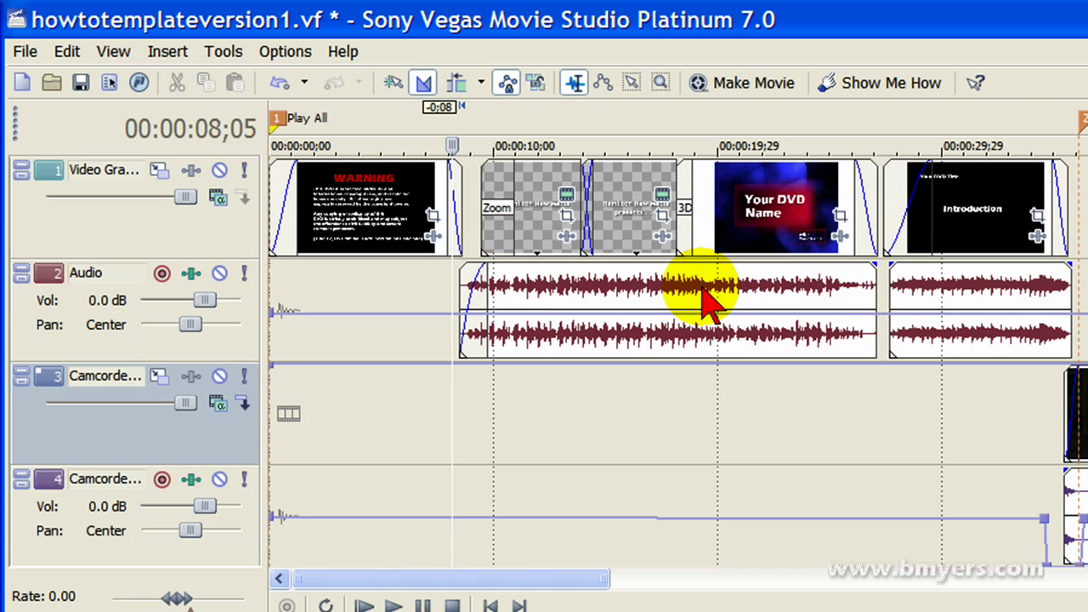
click(668, 425)
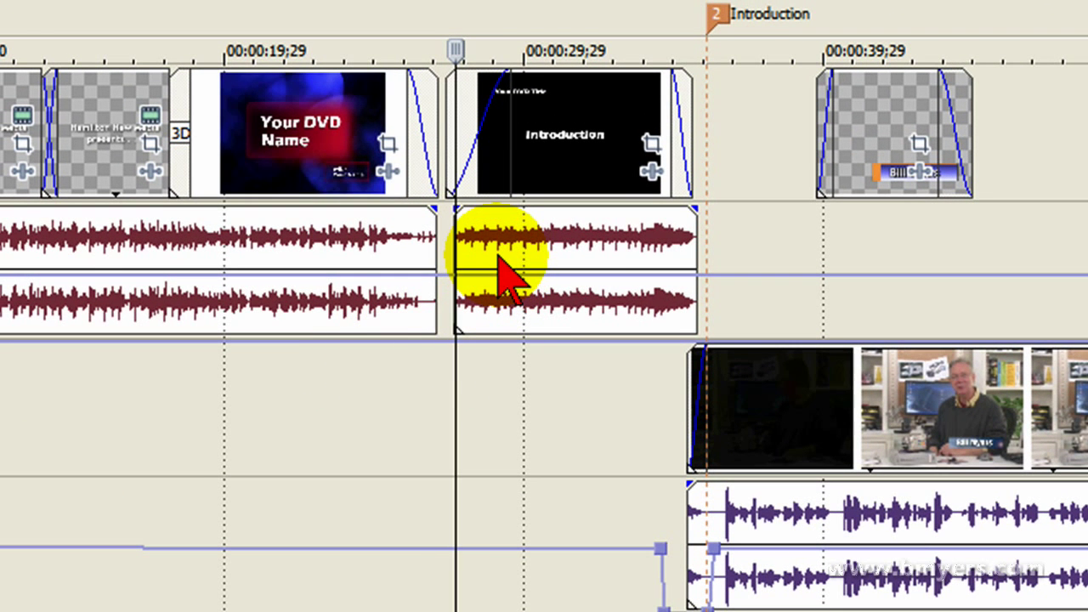
Shift the second music clip about 0;11 earlier under Introduction and play that section back.
drag(499, 276, 463, 213)
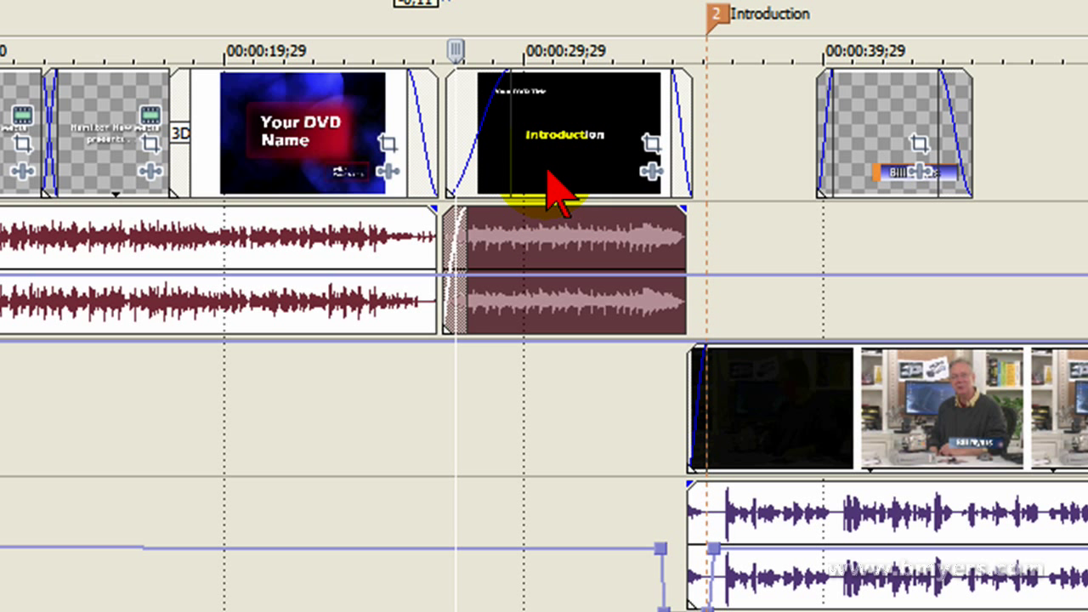
click(413, 396)
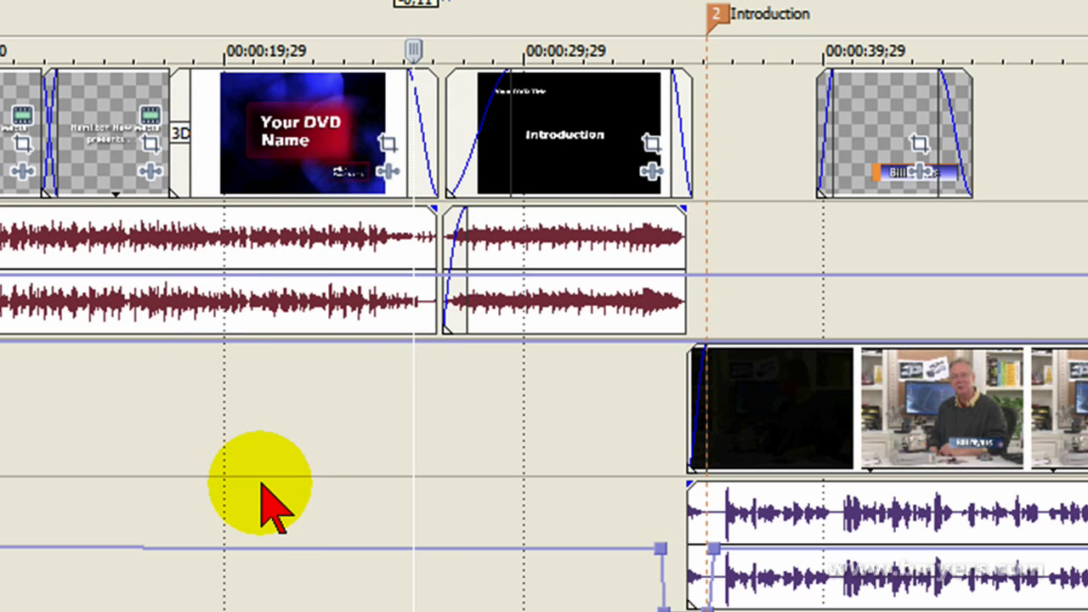
key(space)
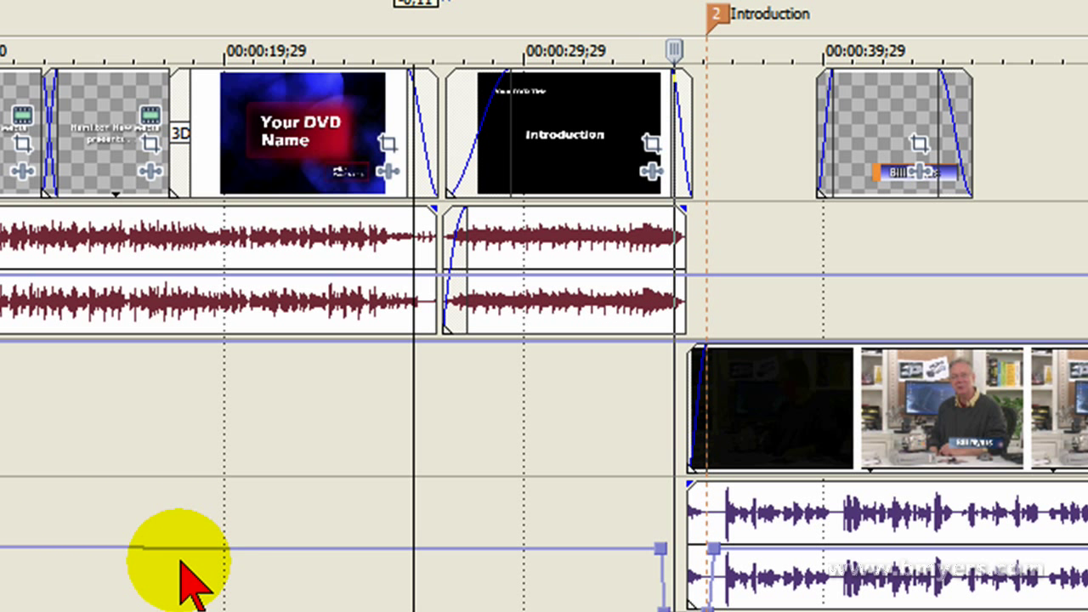
key(Return)
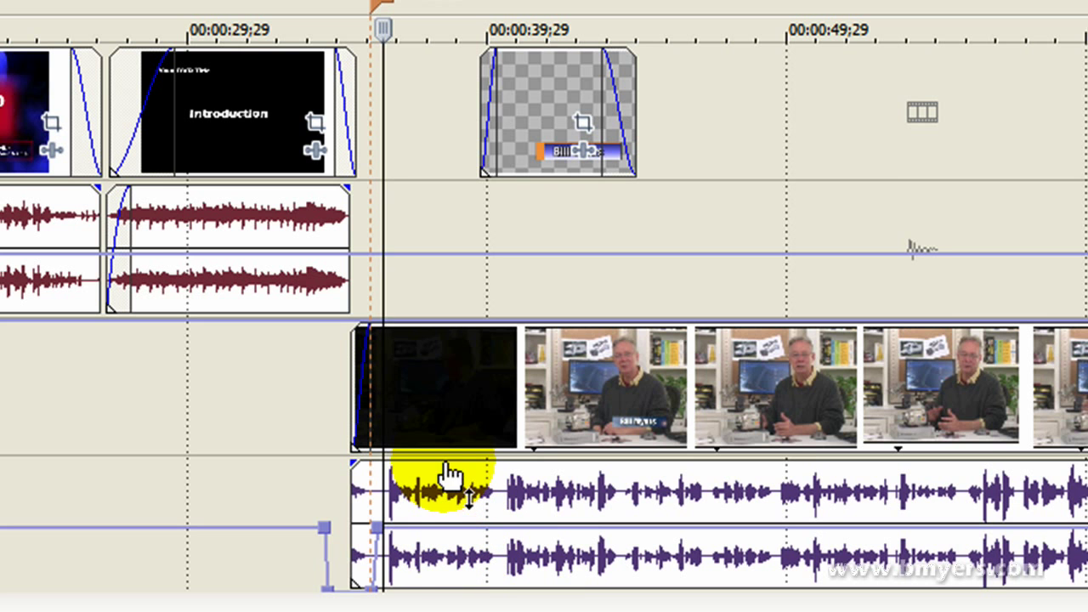
Drag the grouped camcorder video and audio events slightly left on tracks 3 and 4.
drag(457, 427, 431, 425)
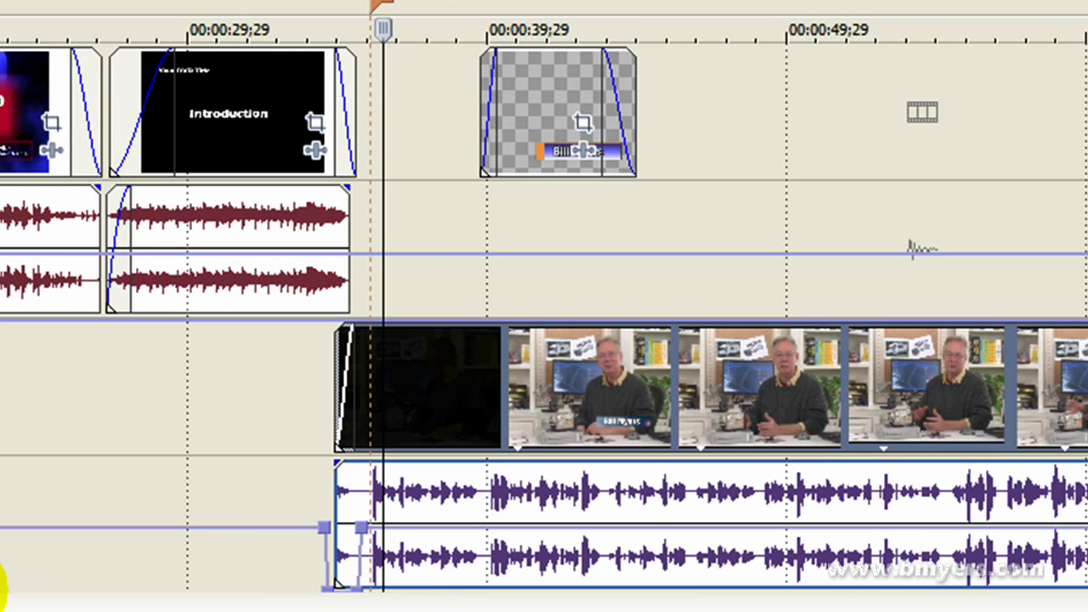
scroll(544, 306, right, 5)
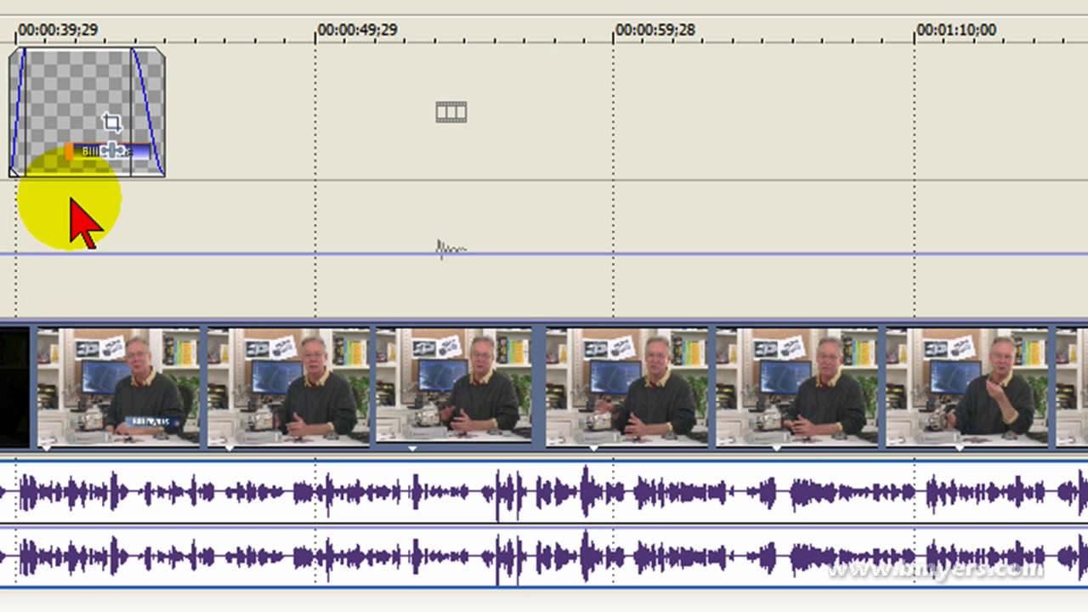
click(3, 250)
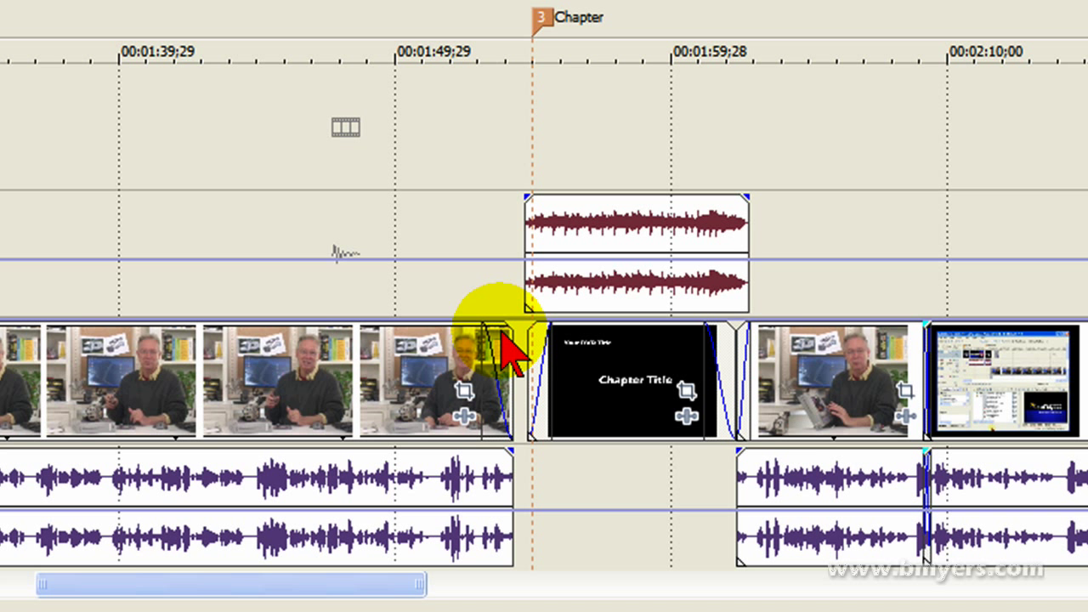
click(586, 267)
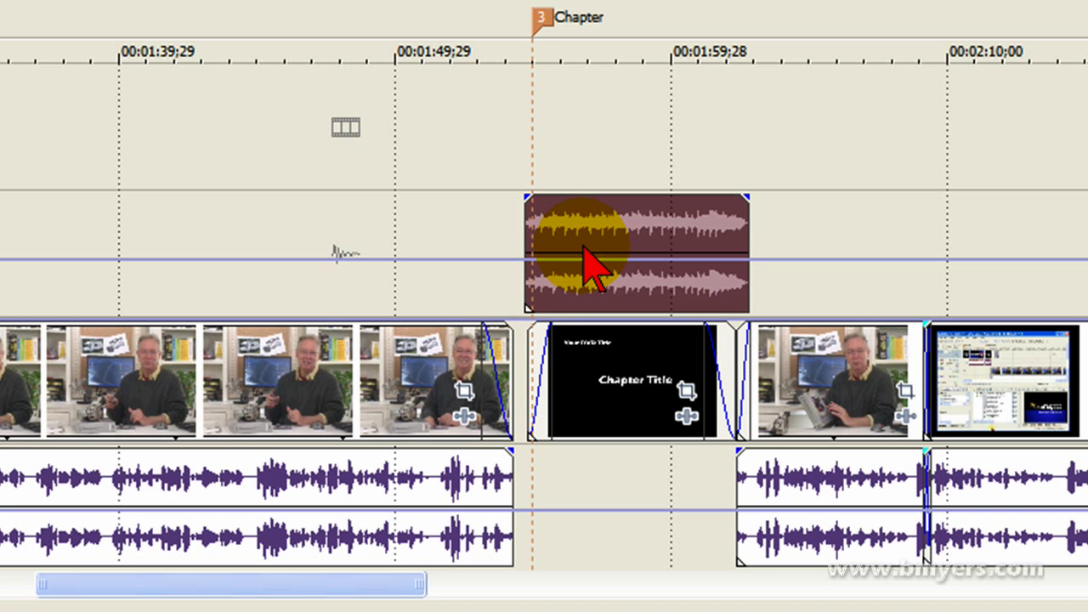
drag(583, 250, 566, 270)
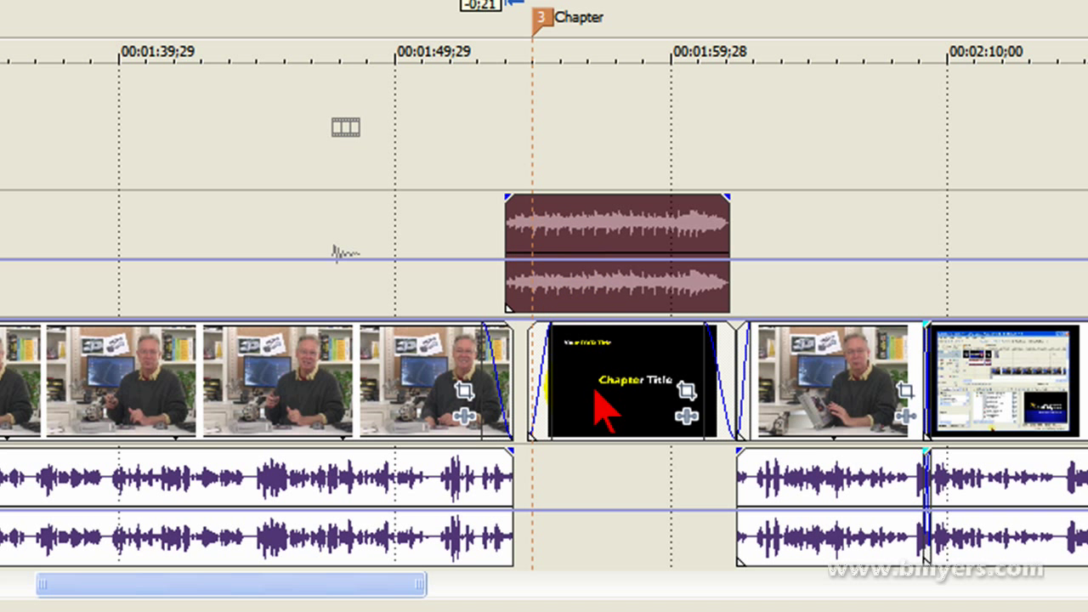
drag(588, 405, 572, 409)
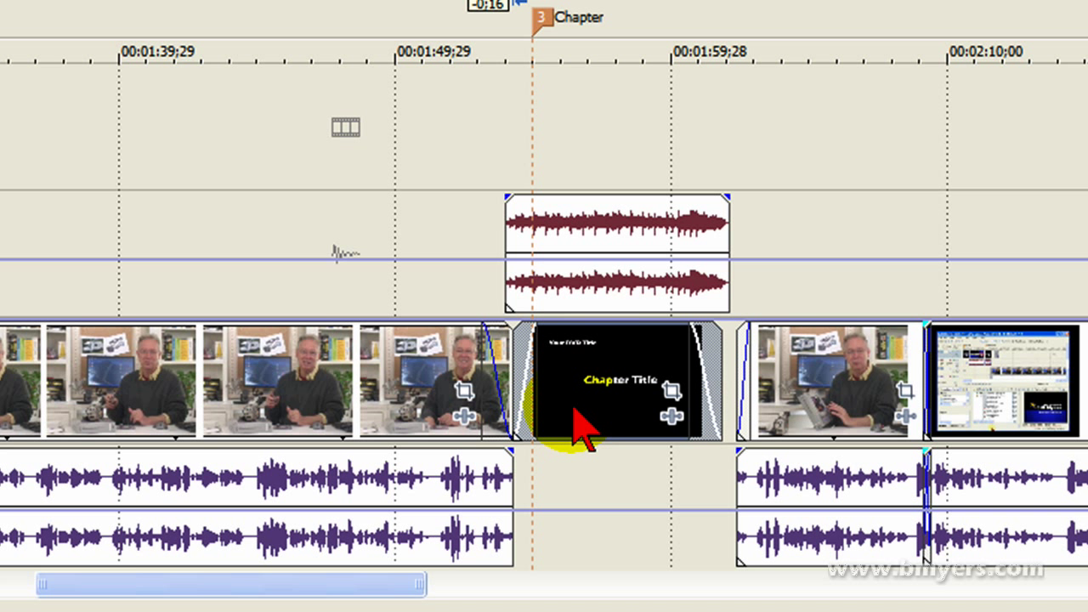
mouse_move(789, 392)
mouse_down()
mouse_move(812, 401)
mouse_move(797, 396)
mouse_up()
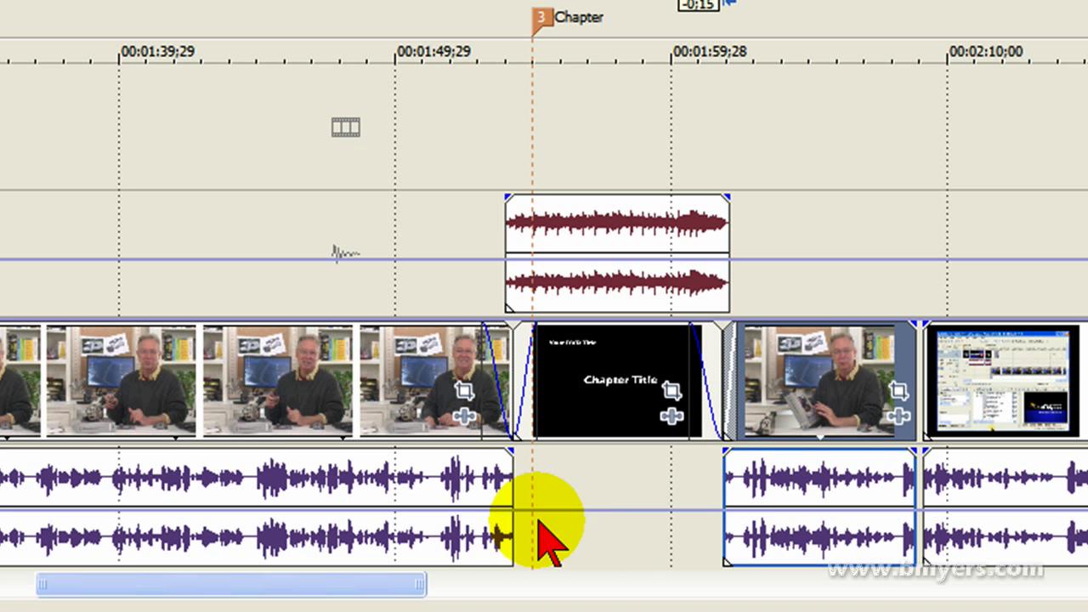
click(465, 294)
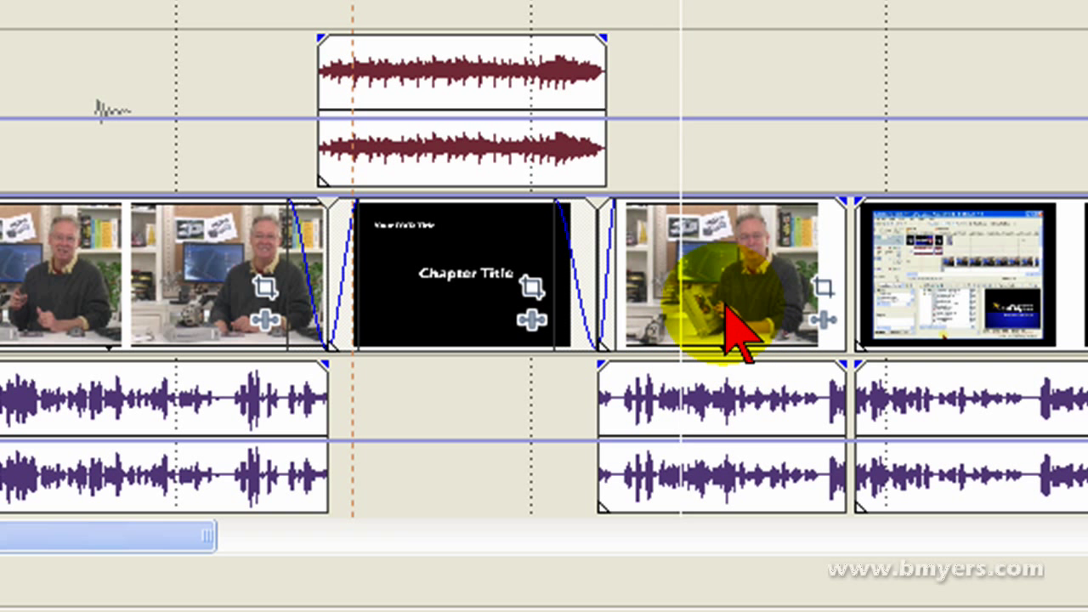
Butt the clip against the previous one and play back the section to check the cut.
drag(983, 304, 956, 336)
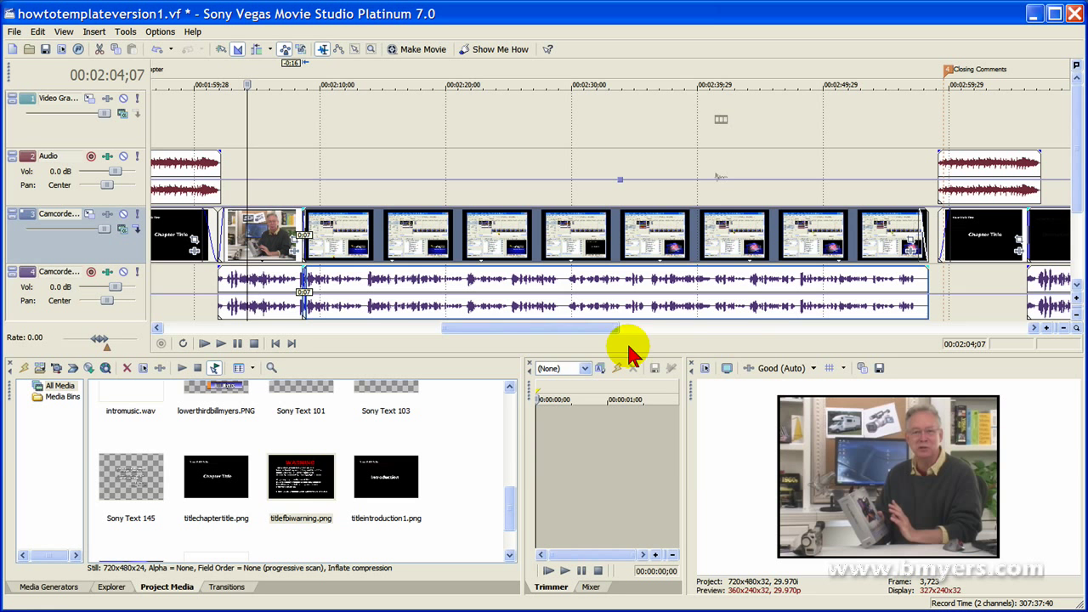
scroll(291, 327, left, 3)
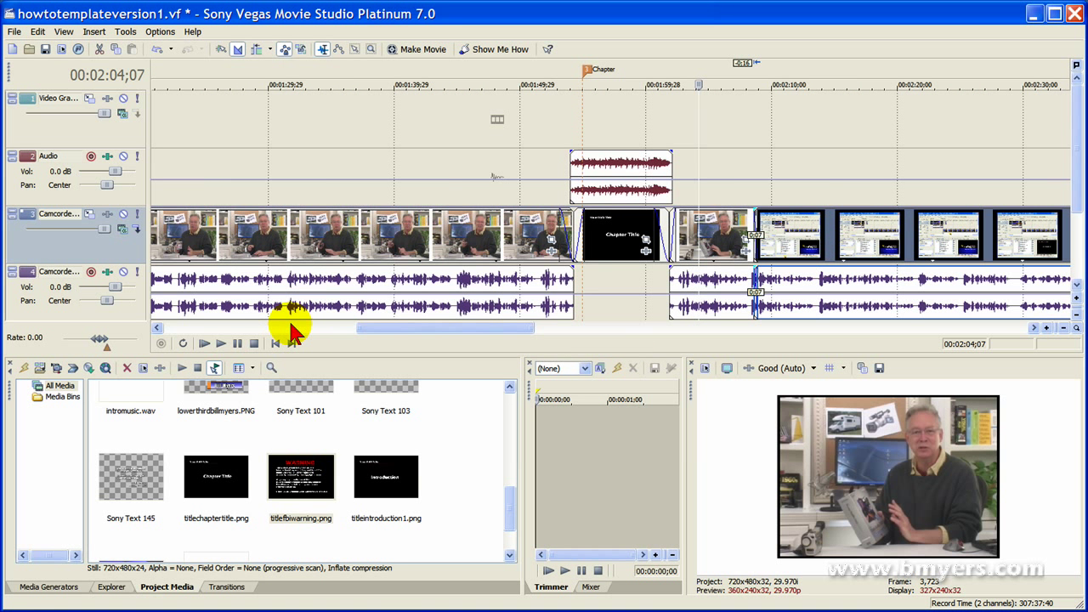
click(726, 248)
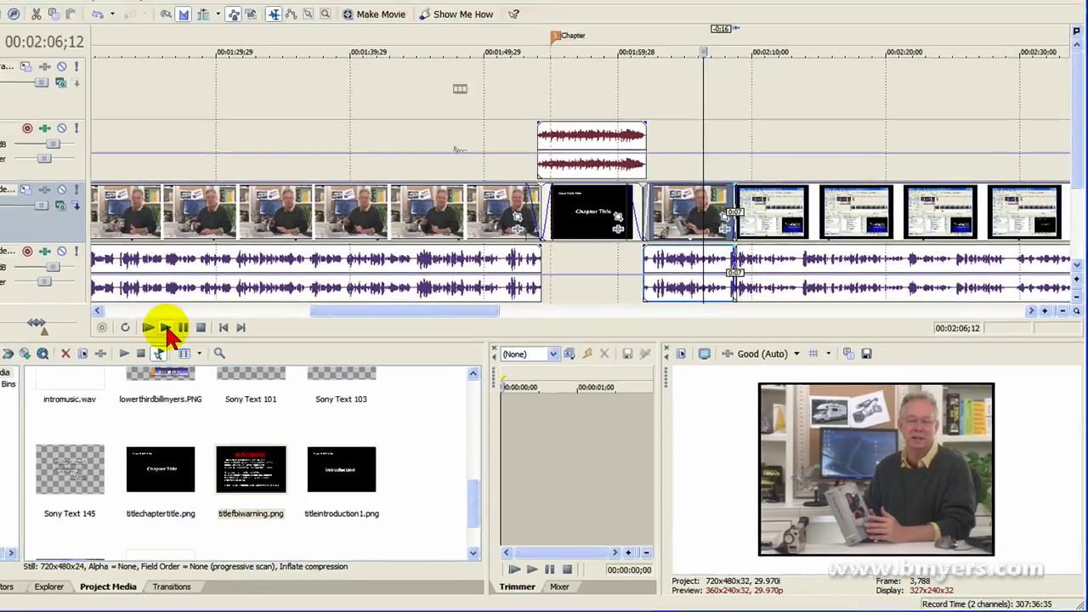
click(220, 343)
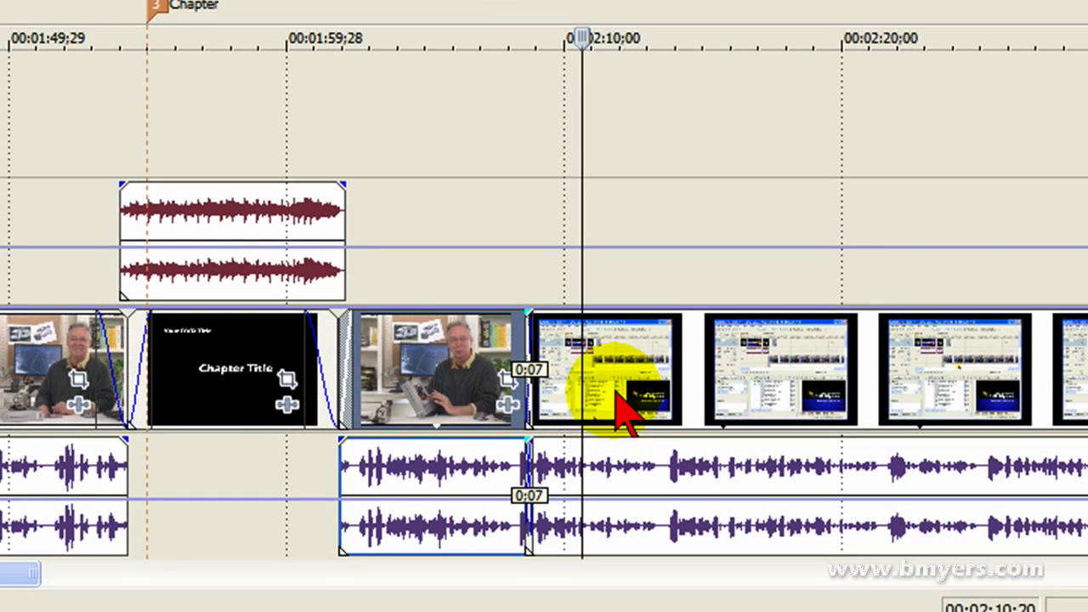
Overlap the screen-capture clip about one second onto the camcorder clip for a crossfade.
click(630, 405)
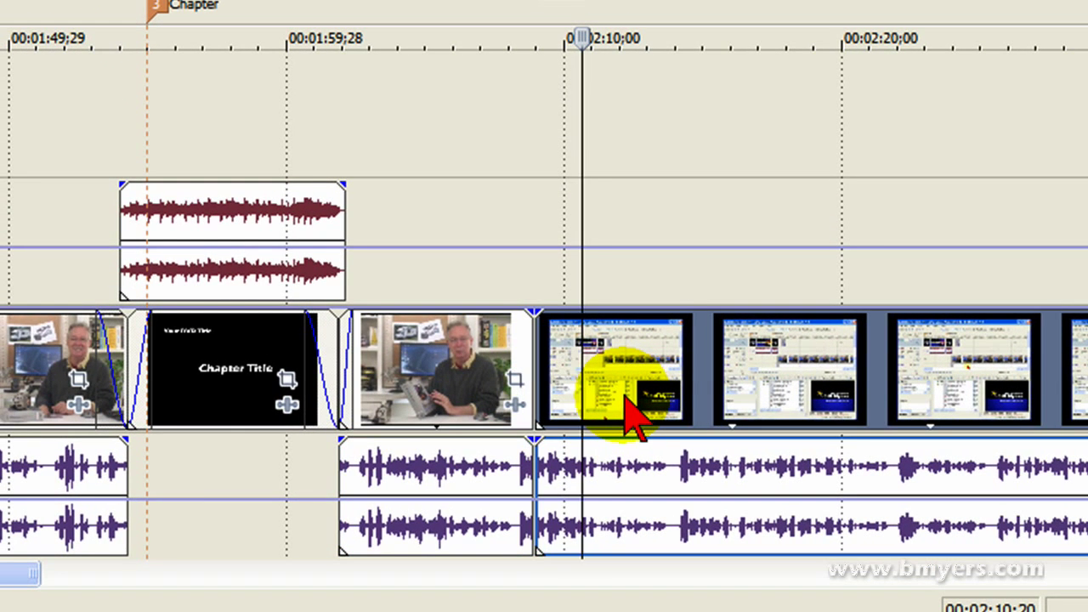
drag(625, 398, 621, 401)
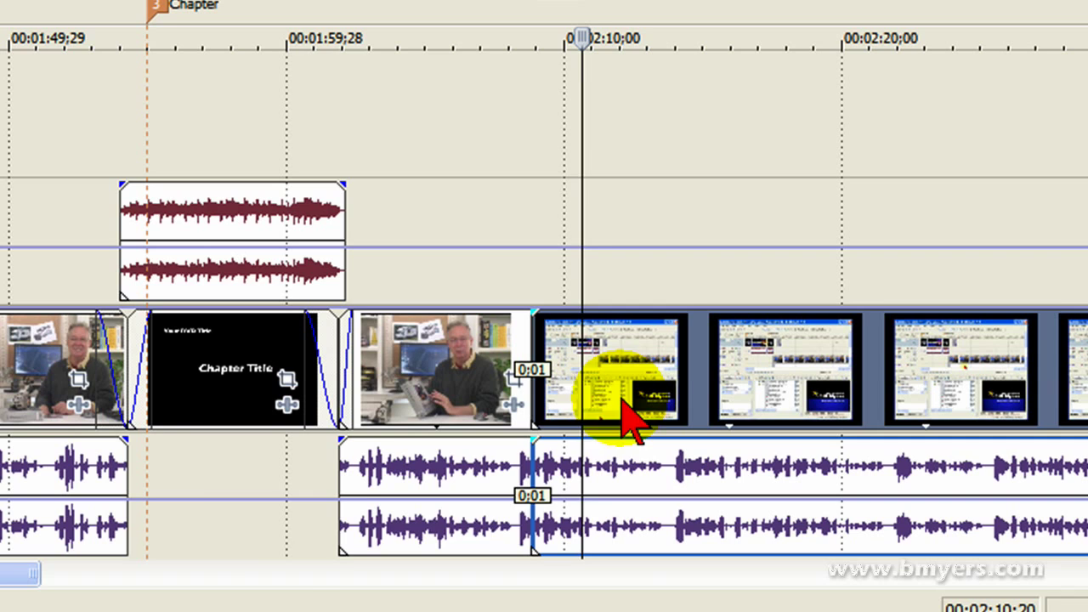
drag(9, 573, 280, 586)
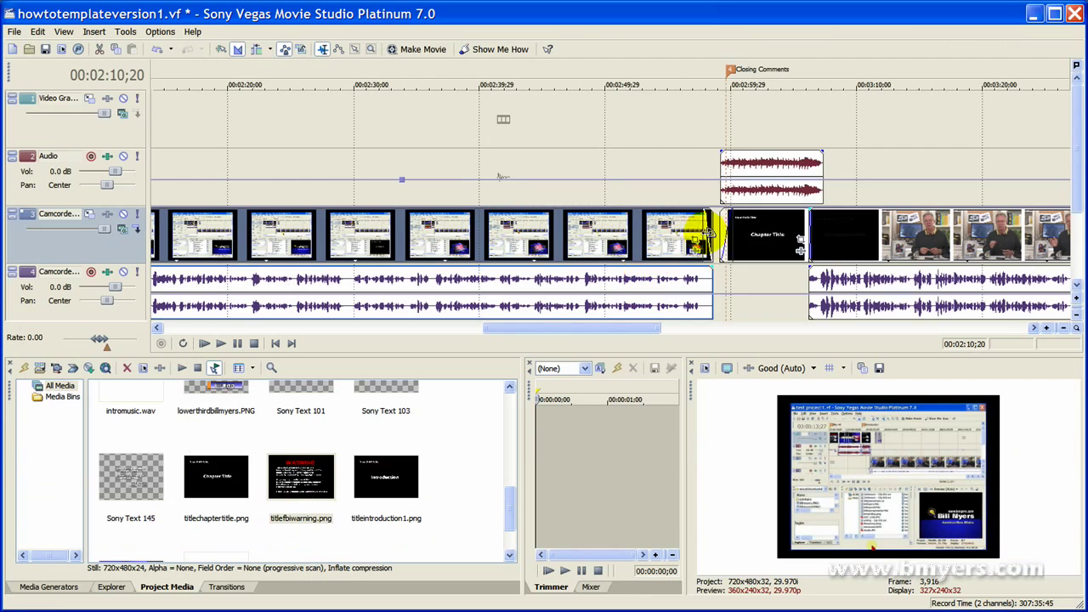
Nudge the bridge music and the clip after Closing Comments earlier, then play the break.
click(763, 259)
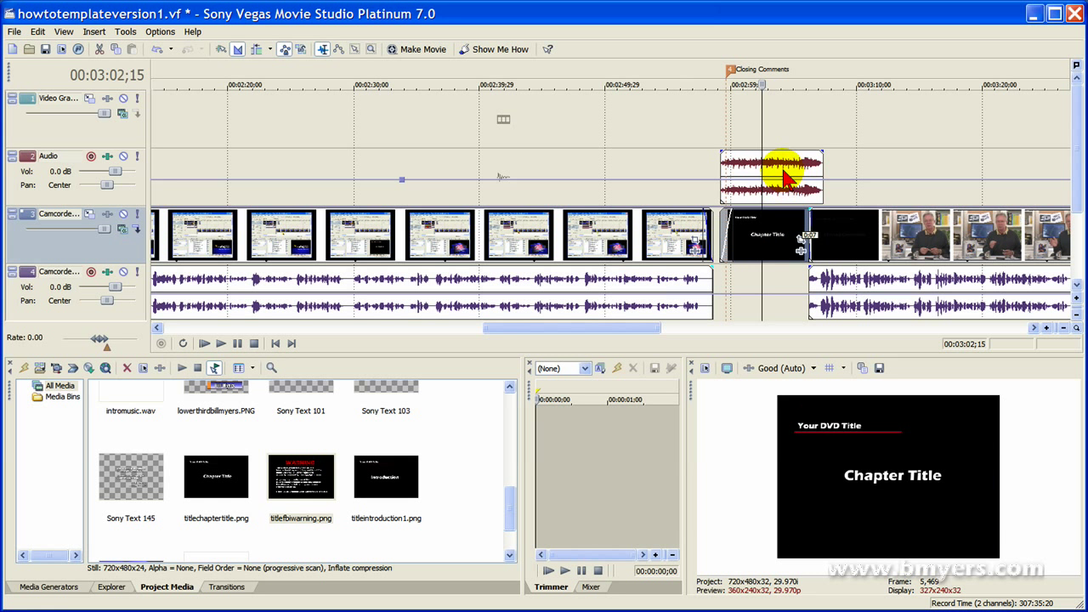
drag(786, 177, 781, 180)
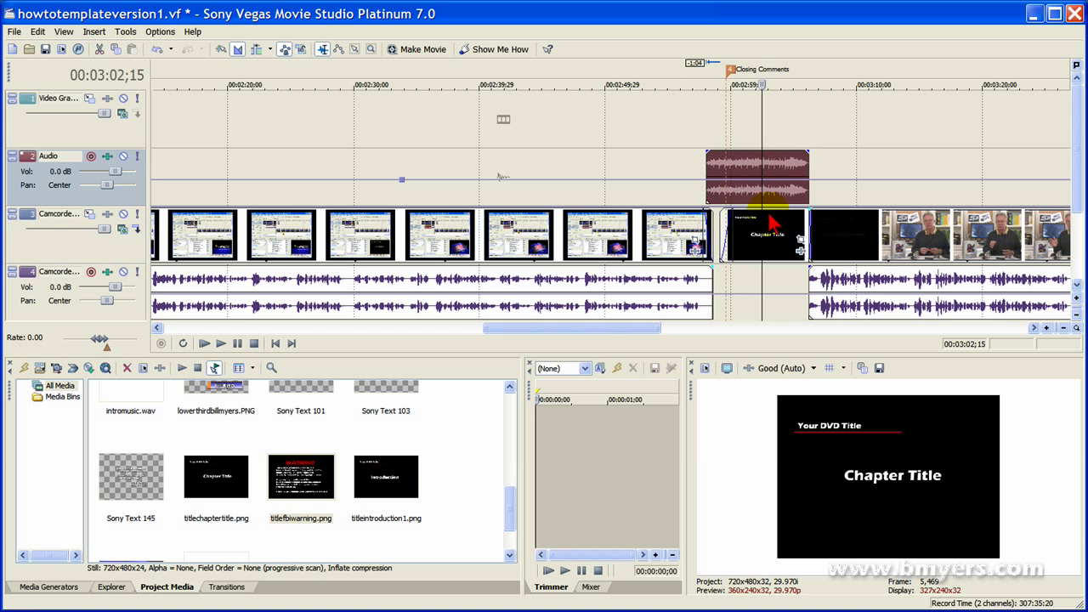
click(780, 259)
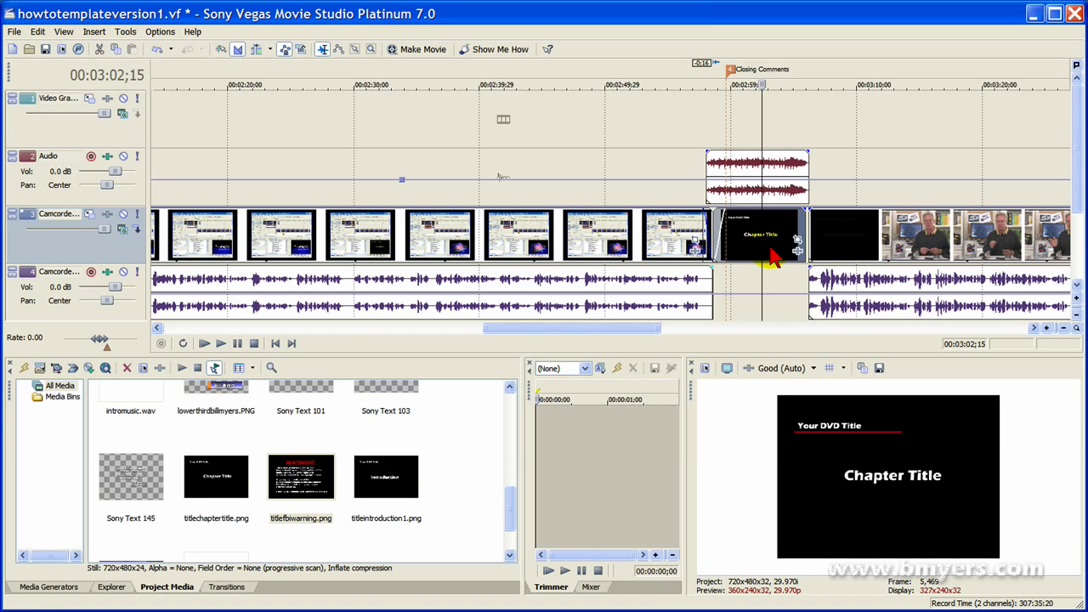
drag(809, 242, 848, 246)
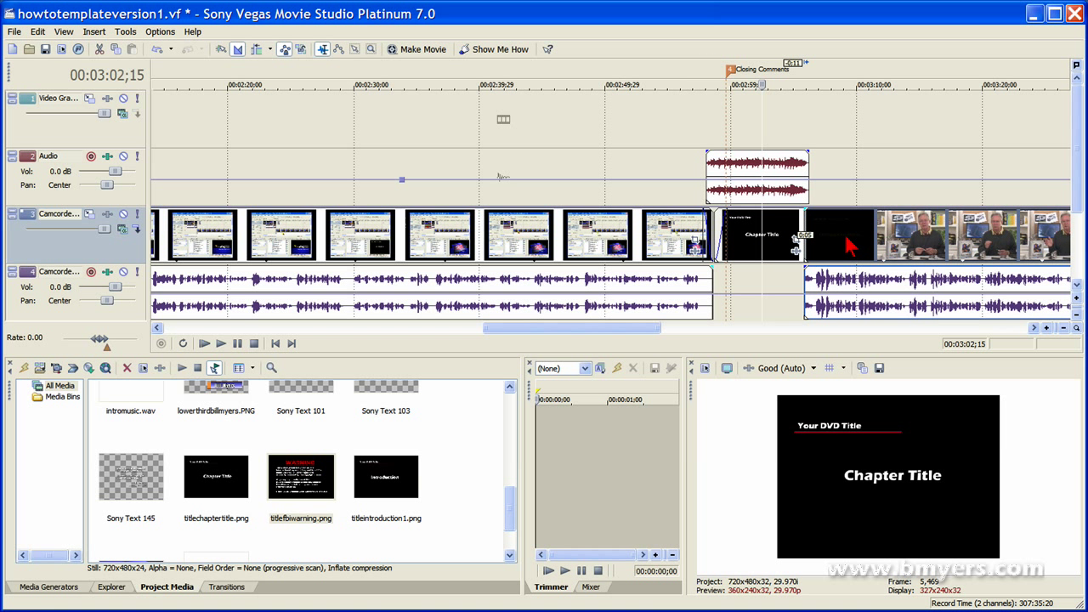
click(694, 174)
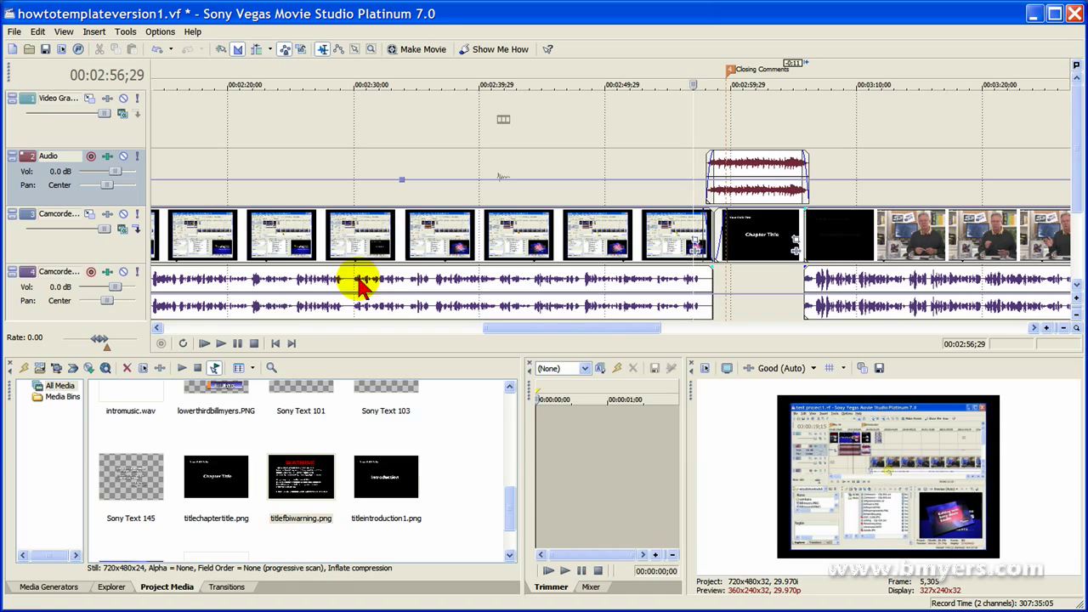
click(221, 344)
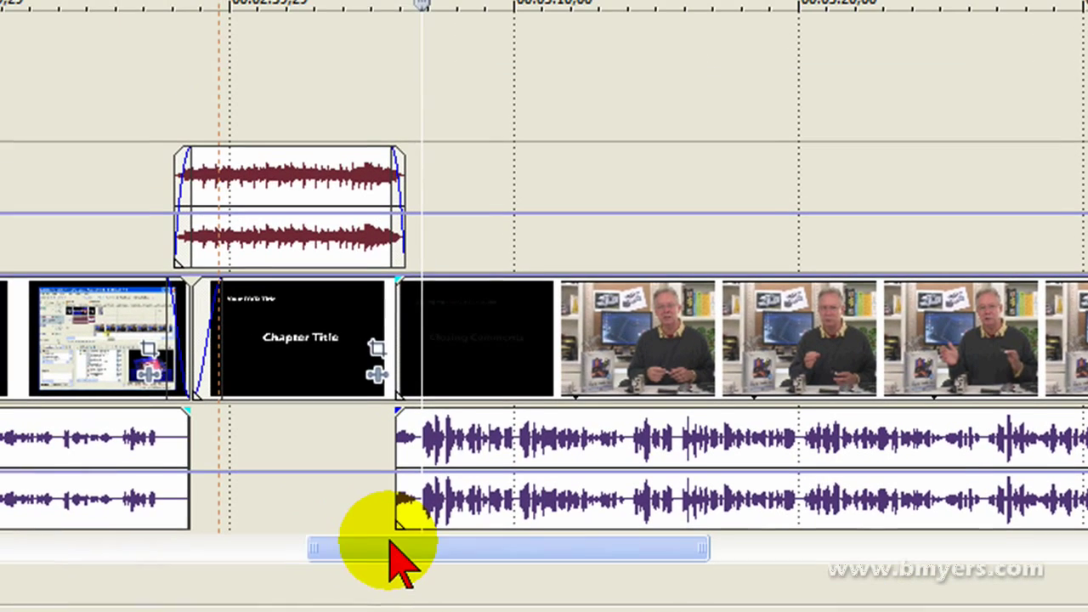
drag(490, 593, 754, 580)
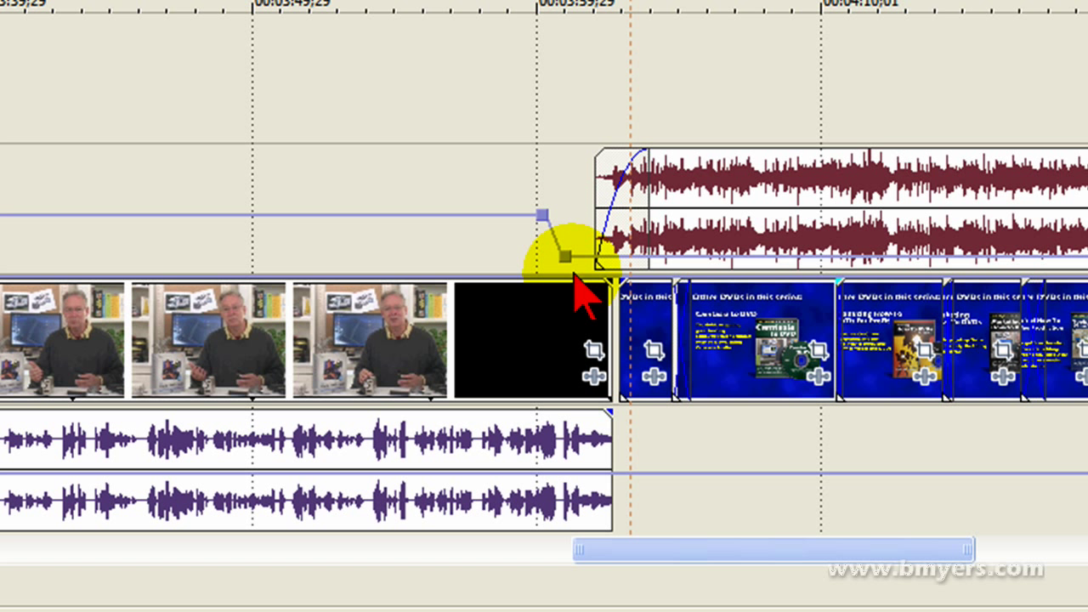
click(651, 340)
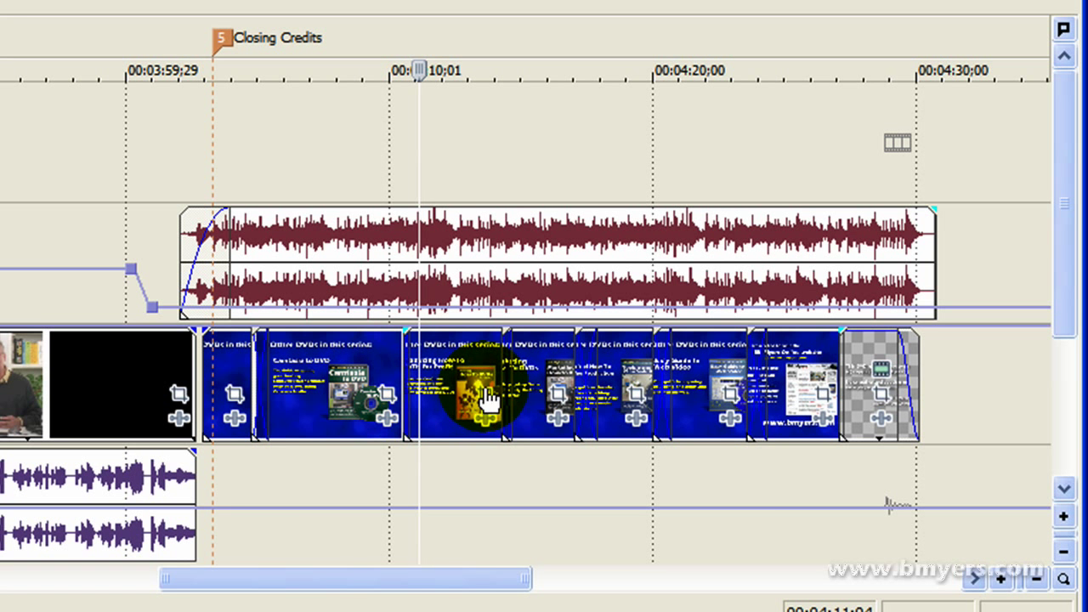
Drag the last transparent credits clip's right edge so it ends with the closing music.
click(808, 445)
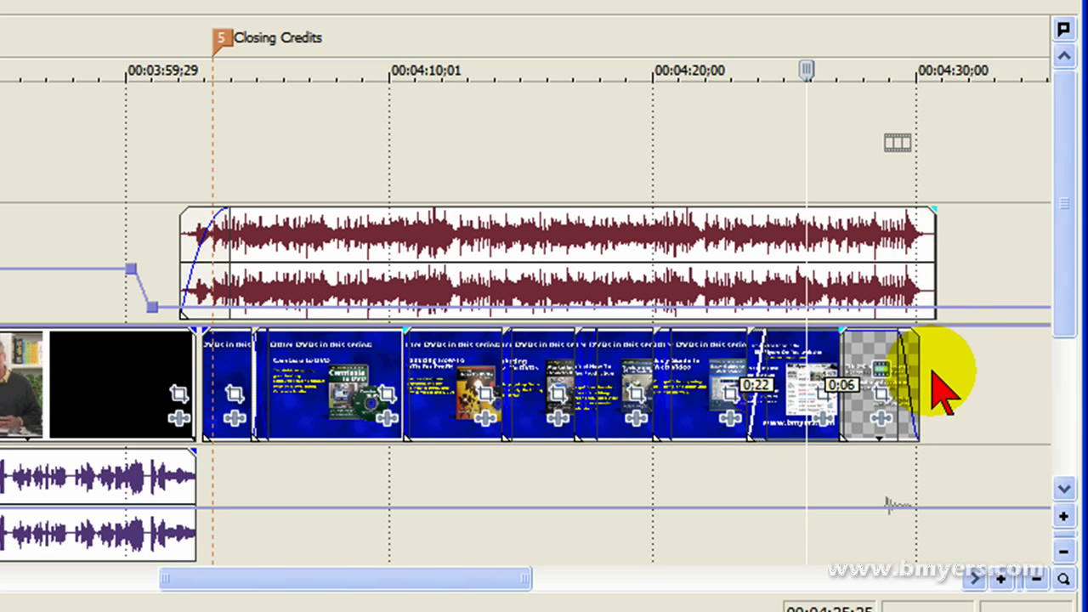
drag(918, 369, 854, 392)
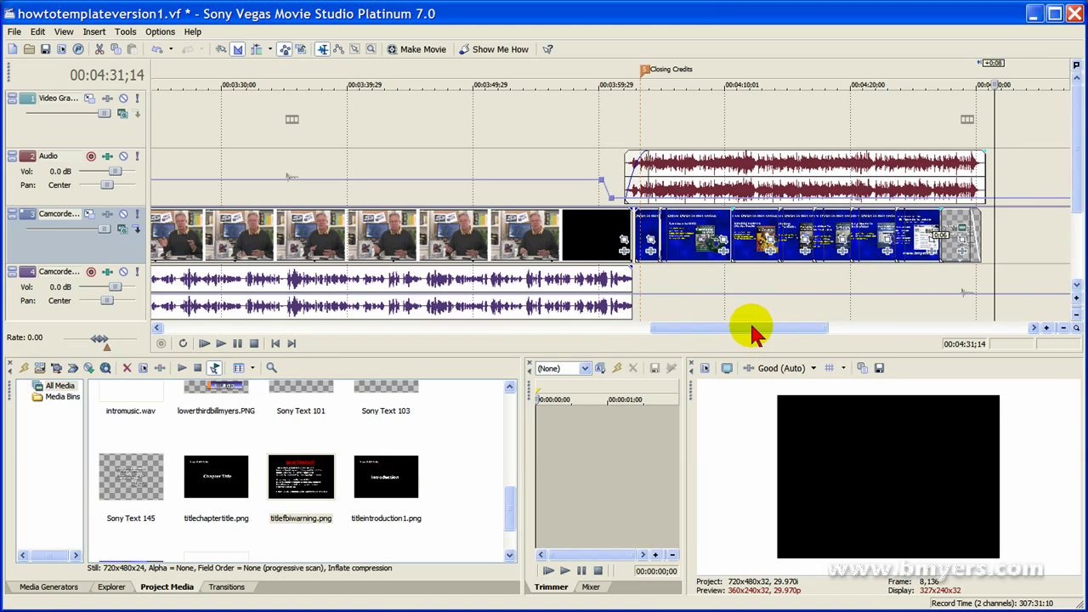
drag(752, 331, 276, 344)
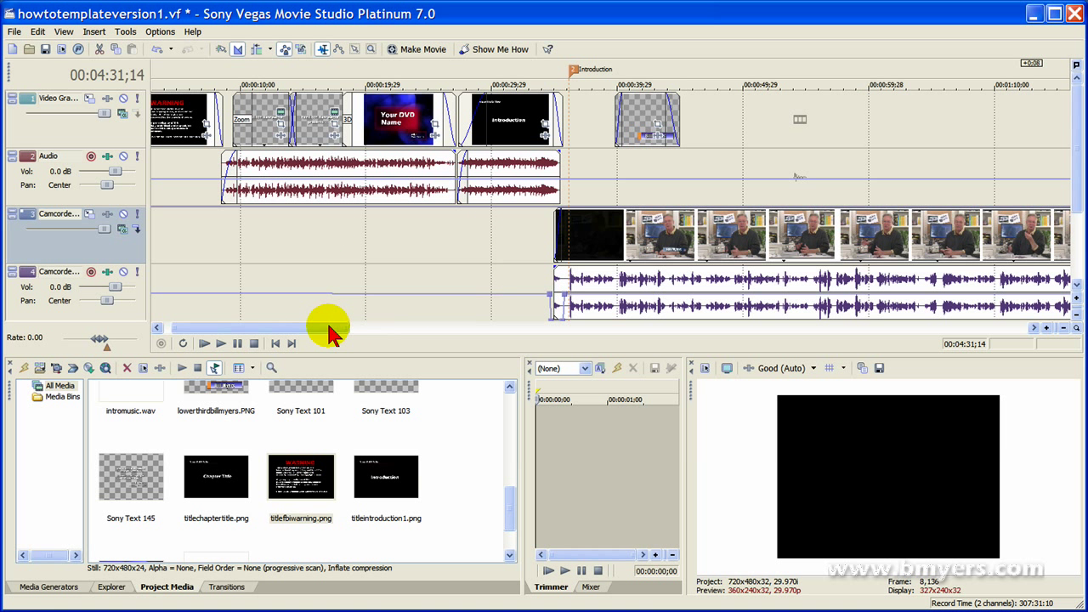
drag(329, 326, 321, 327)
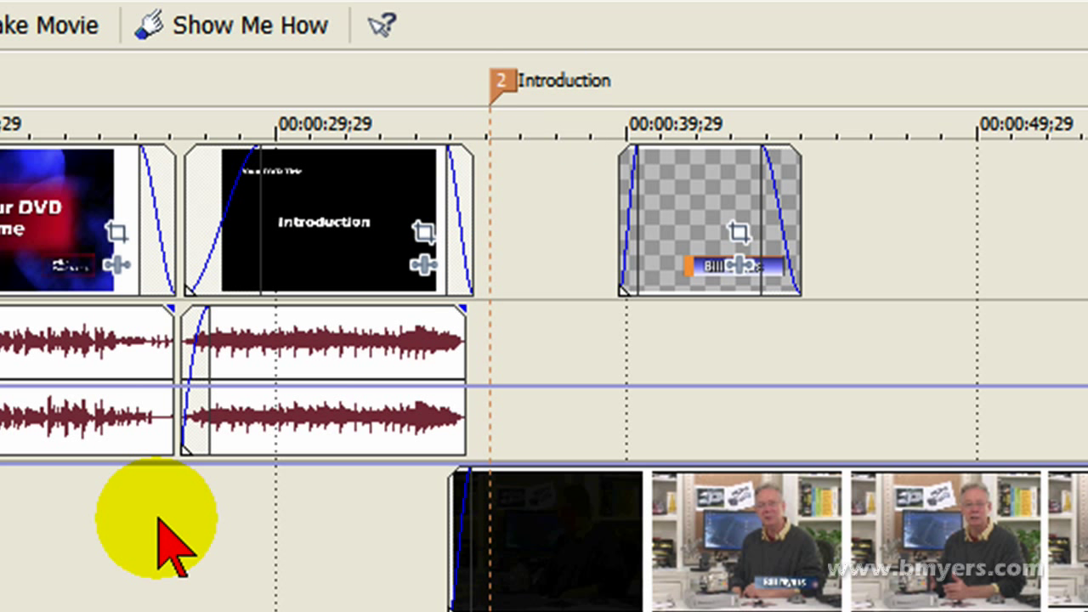
scroll(544, 340, left, 2)
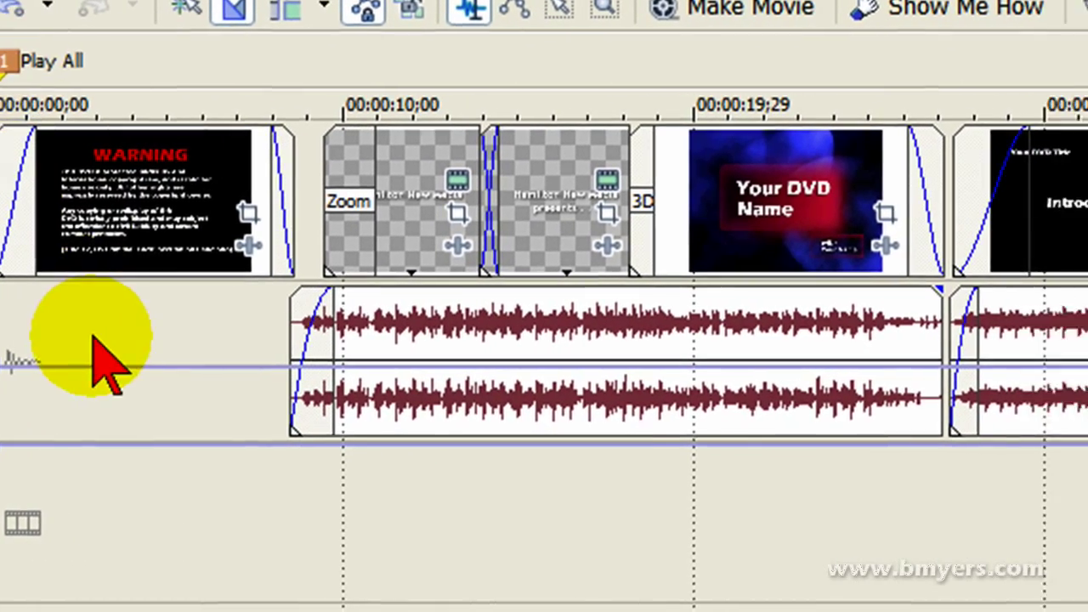
click(251, 95)
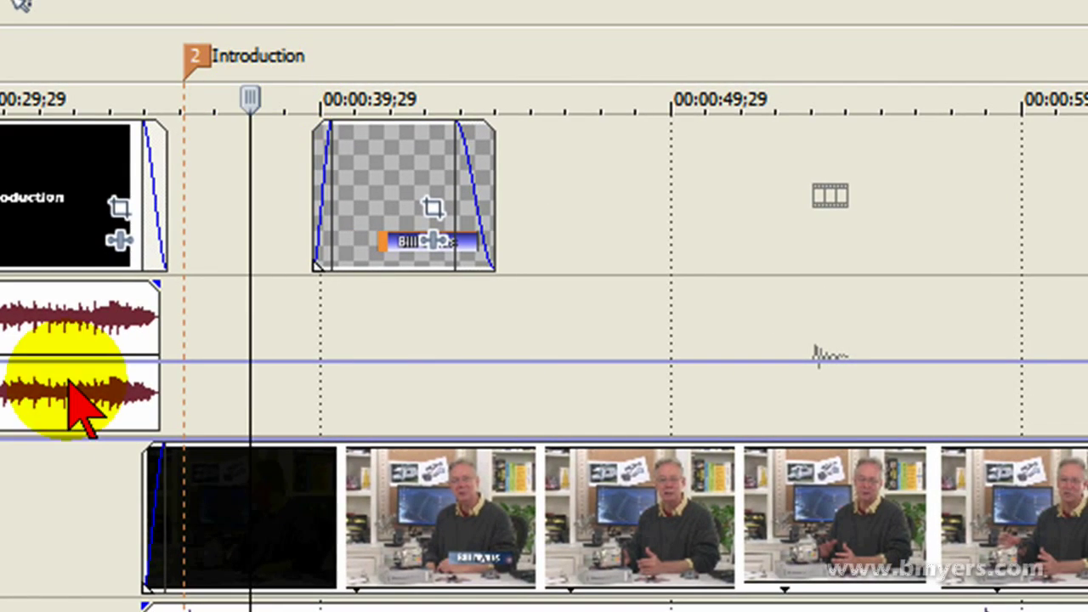
scroll(544, 340, right, 10)
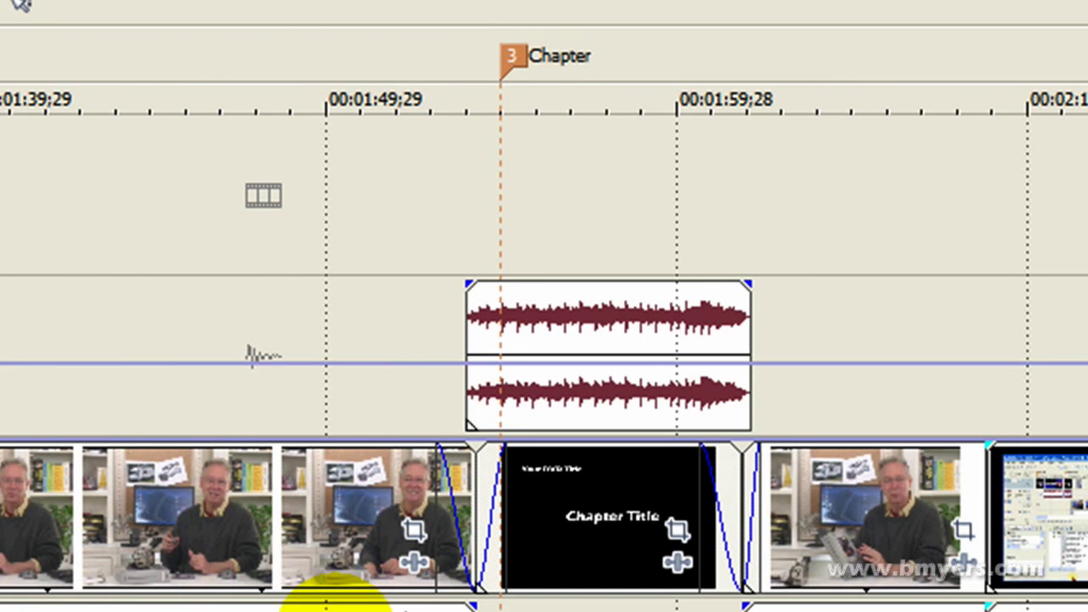
scroll(544, 340, right, 10)
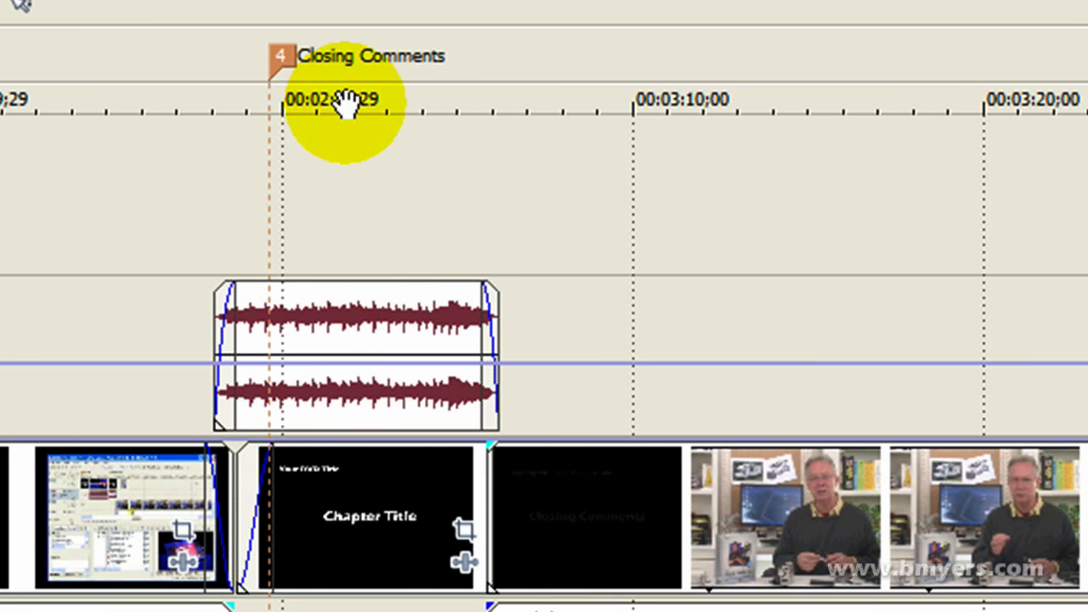
scroll(544, 340, right, 8)
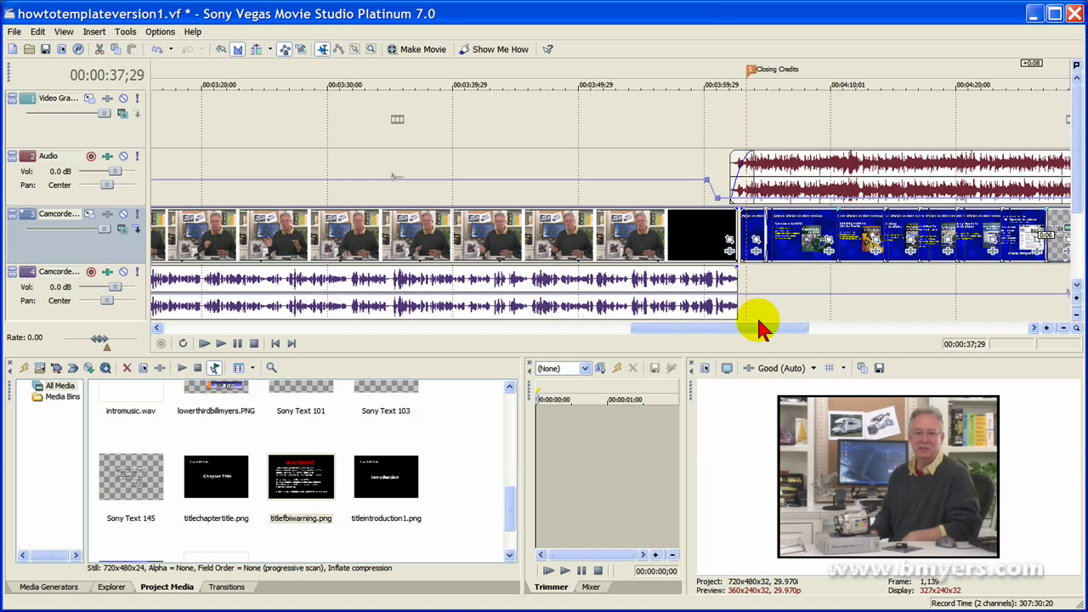
drag(759, 327, 655, 332)
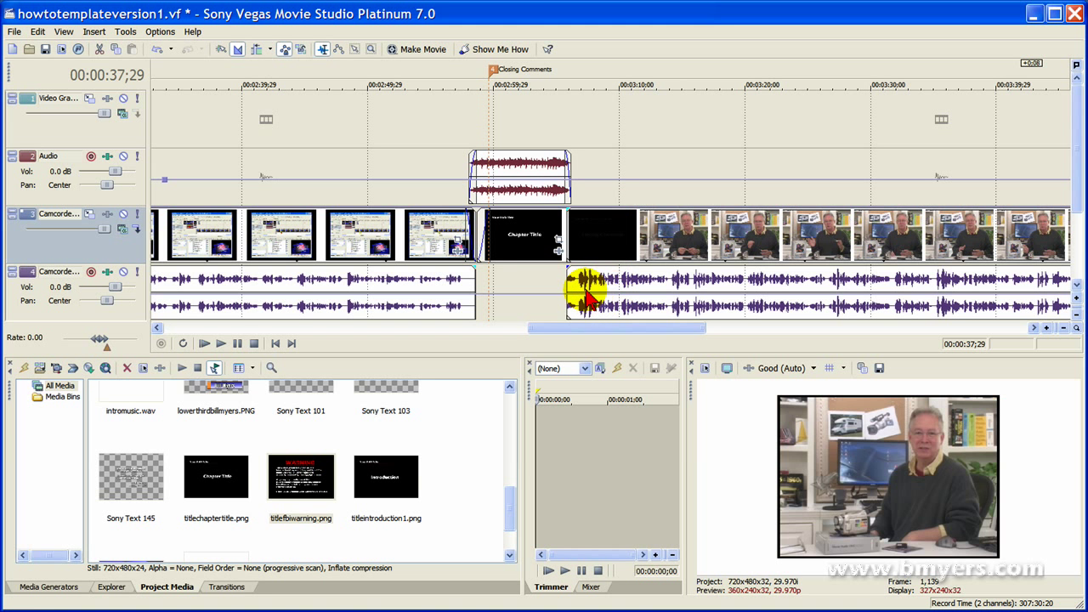
drag(598, 331, 574, 331)
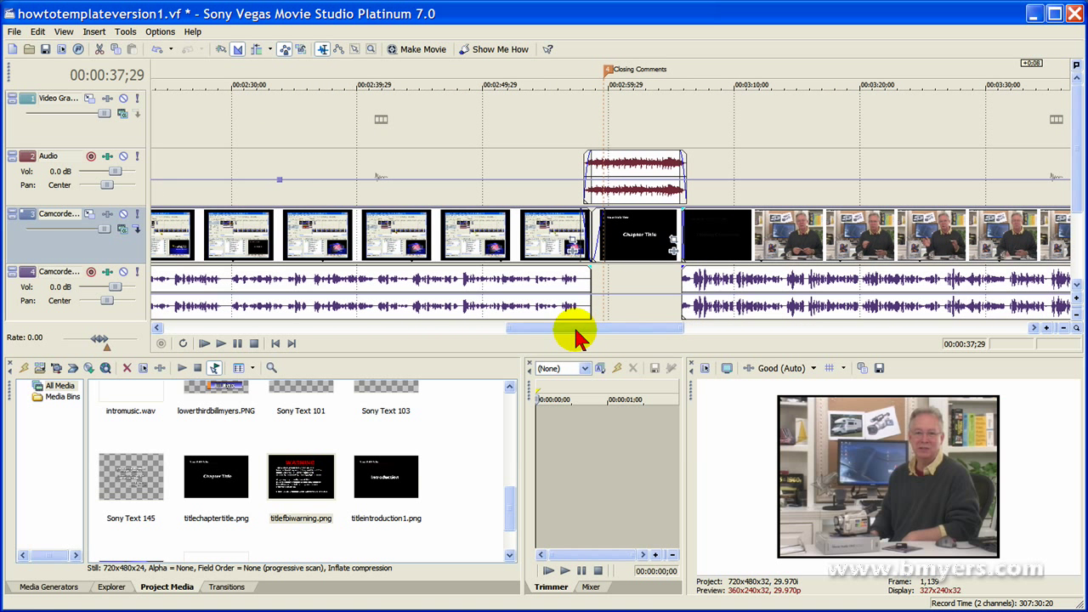